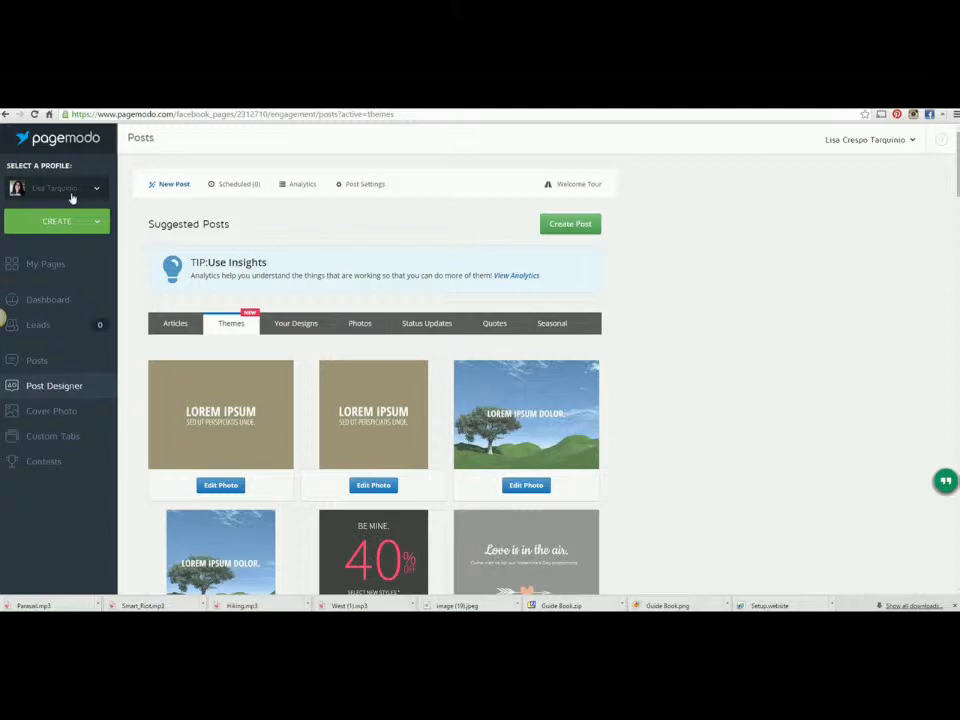
# Step: Open Post Settings to see the Eastern Time zone, seven post days and eight post times
pyautogui.click(354, 190)
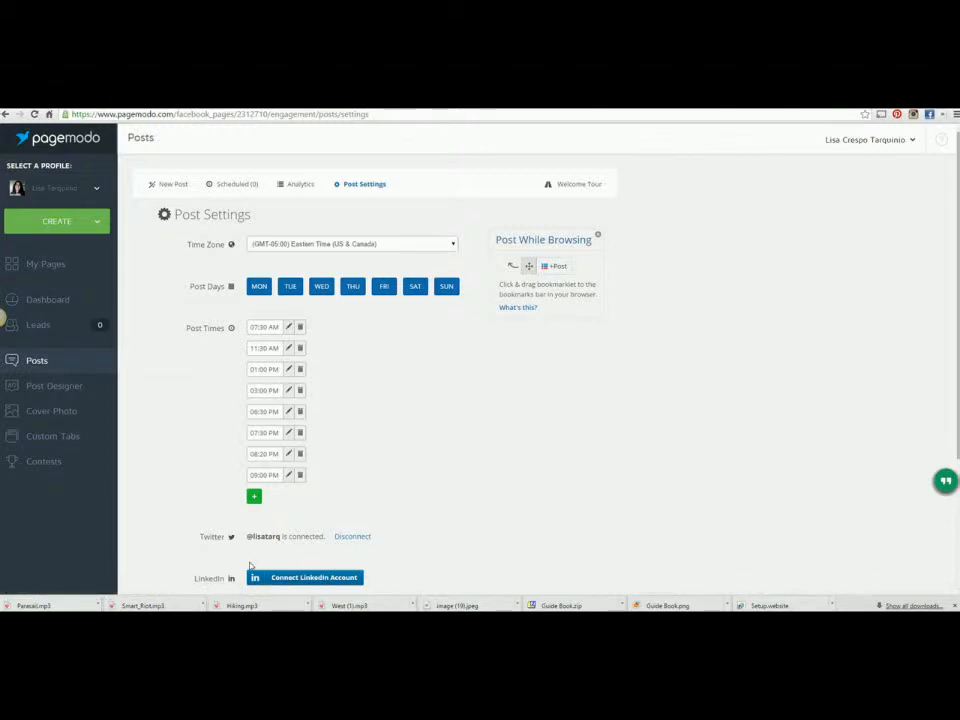
# Step: Return to Post Designer's Suggested Posts gallery of ready-made theme templates
pyautogui.click(72, 389)
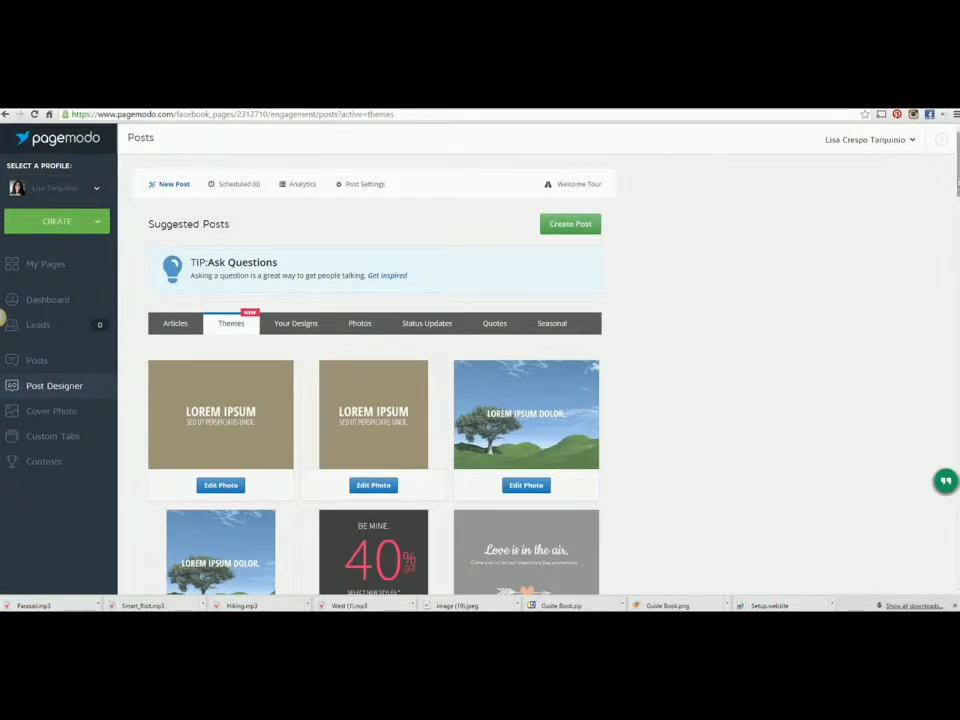
pyautogui.scroll(-2, 546, 250)
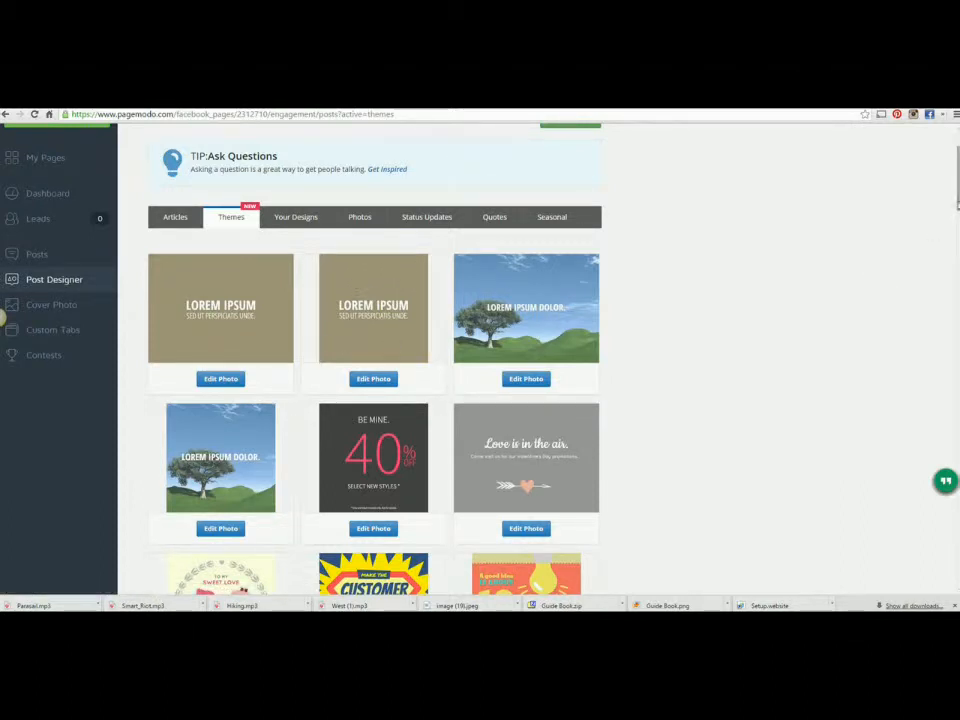
pyautogui.scroll(-2, 3, 318)
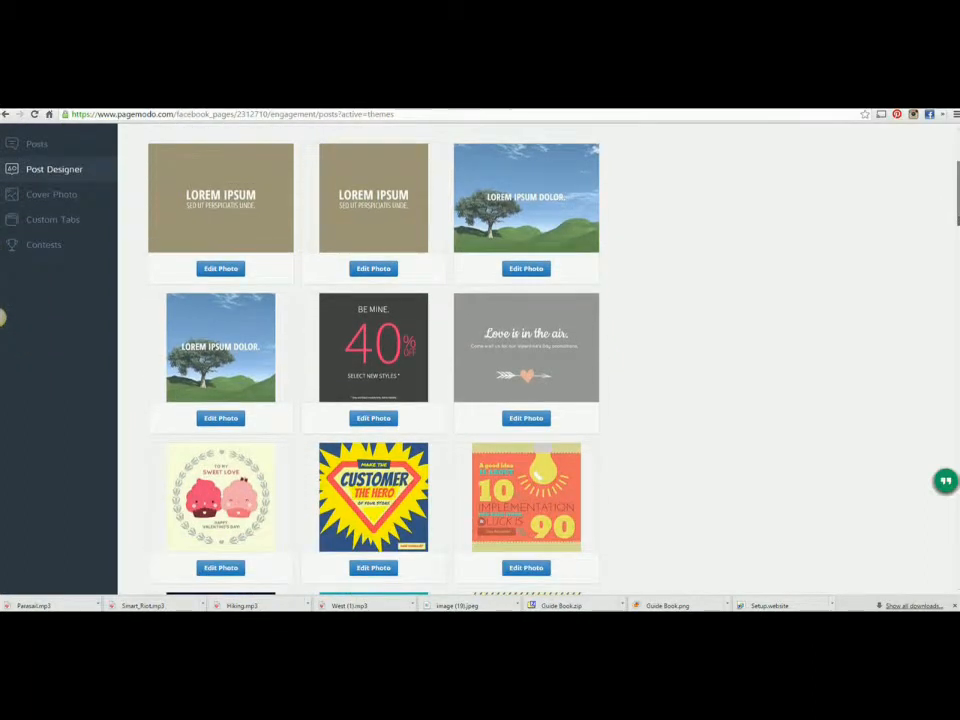
pyautogui.scroll(-4, 3, 318)
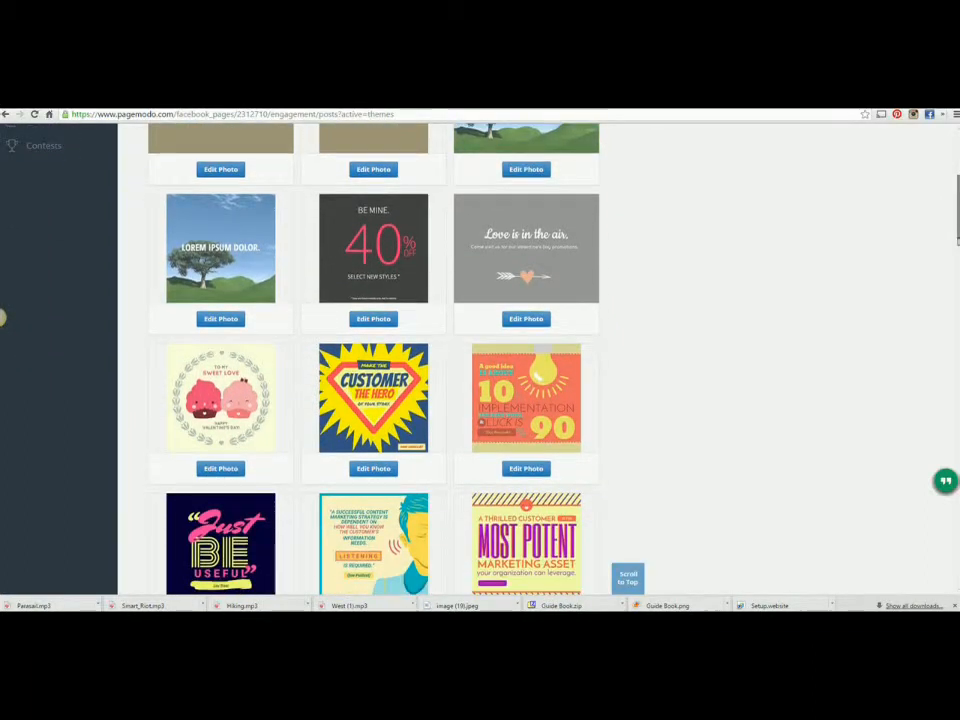
pyautogui.scroll(-3, 3, 318)
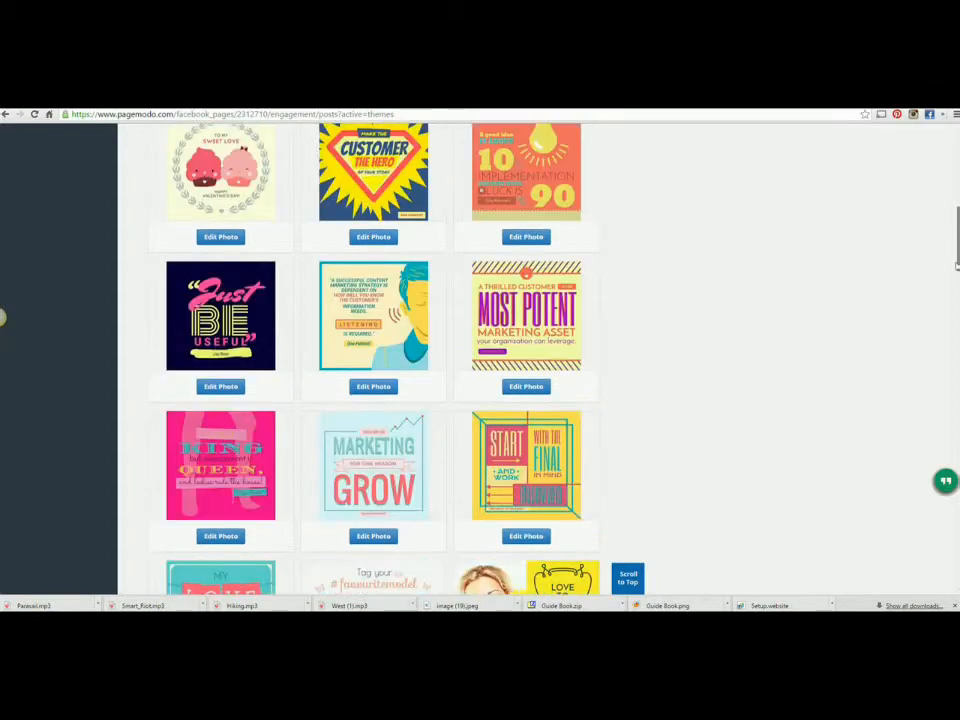
pyautogui.scroll(-9, 3, 318)
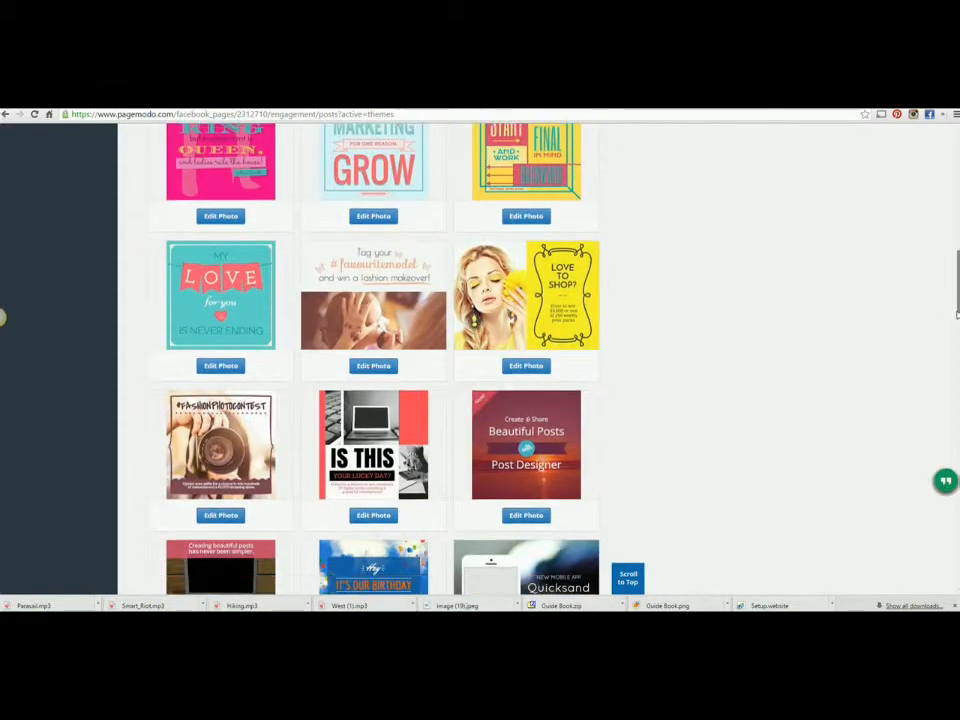
pyautogui.scroll(-5, 3, 318)
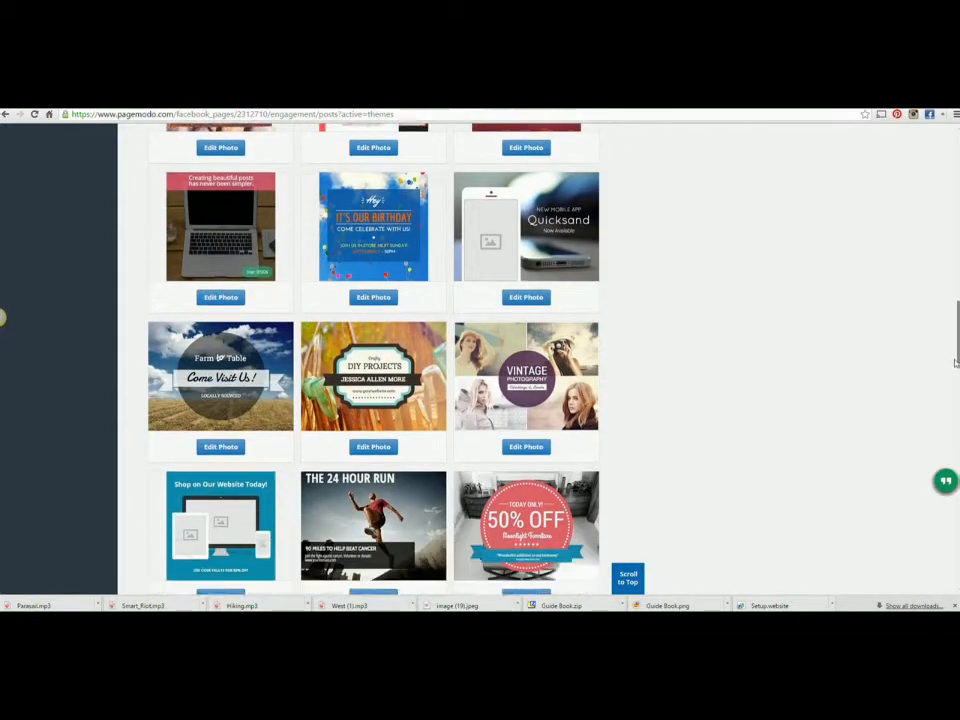
pyautogui.scroll(-2, 3, 318)
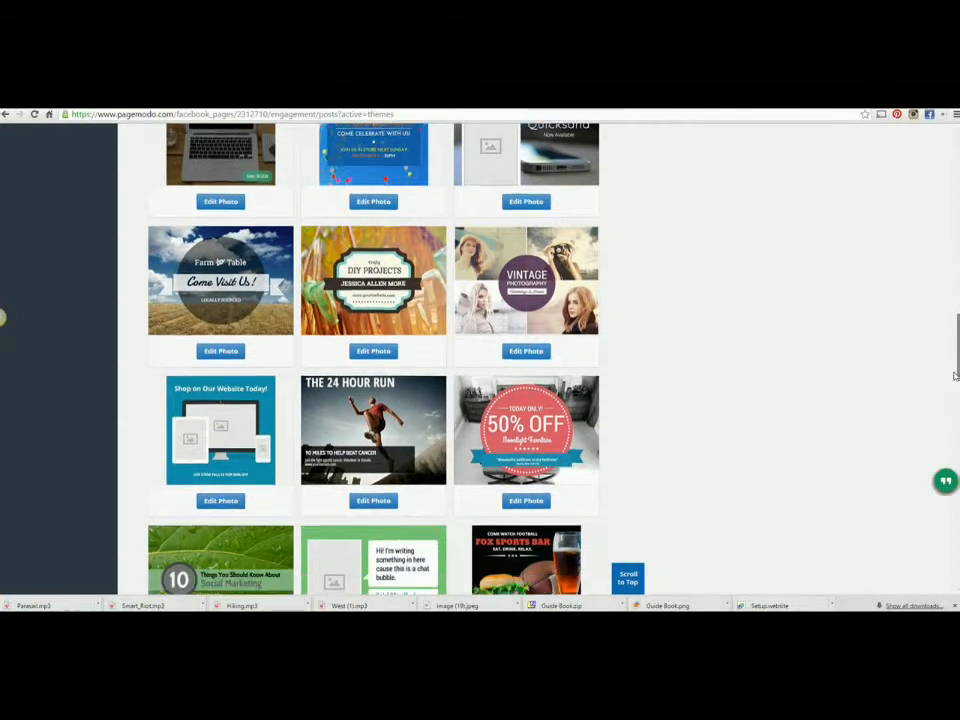
pyautogui.moveTo(955, 384); pyautogui.dragTo(953, 459)
pyautogui.moveTo(943, 314); pyautogui.dragTo(957, 133)
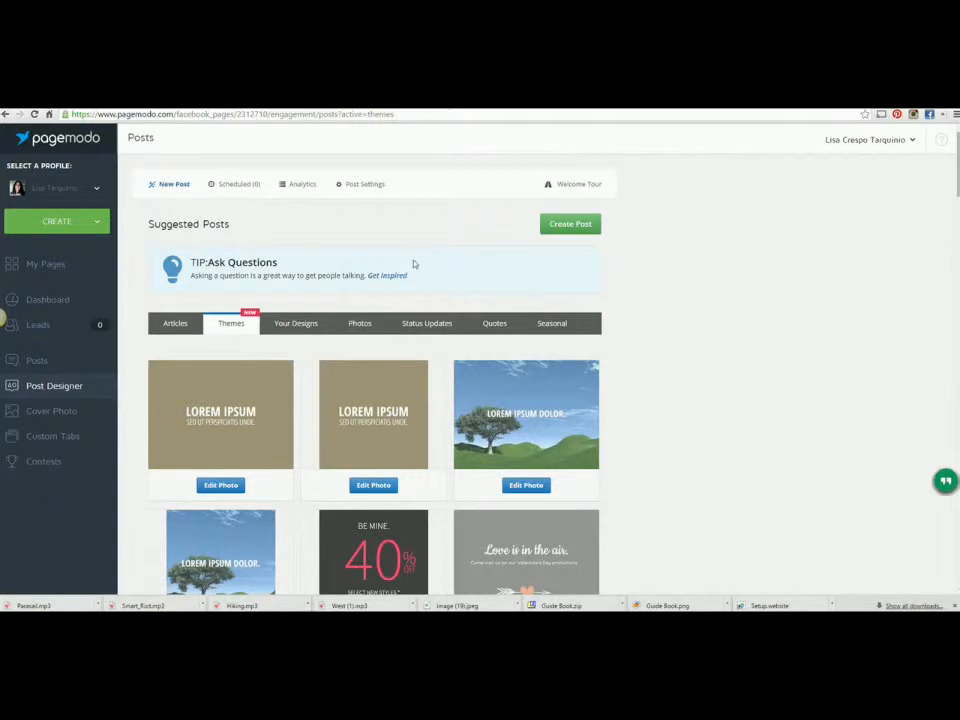
# Step: Start editing the tan Lorem Ipsum theme and bring up its background colours and images
pyautogui.click(386, 389)
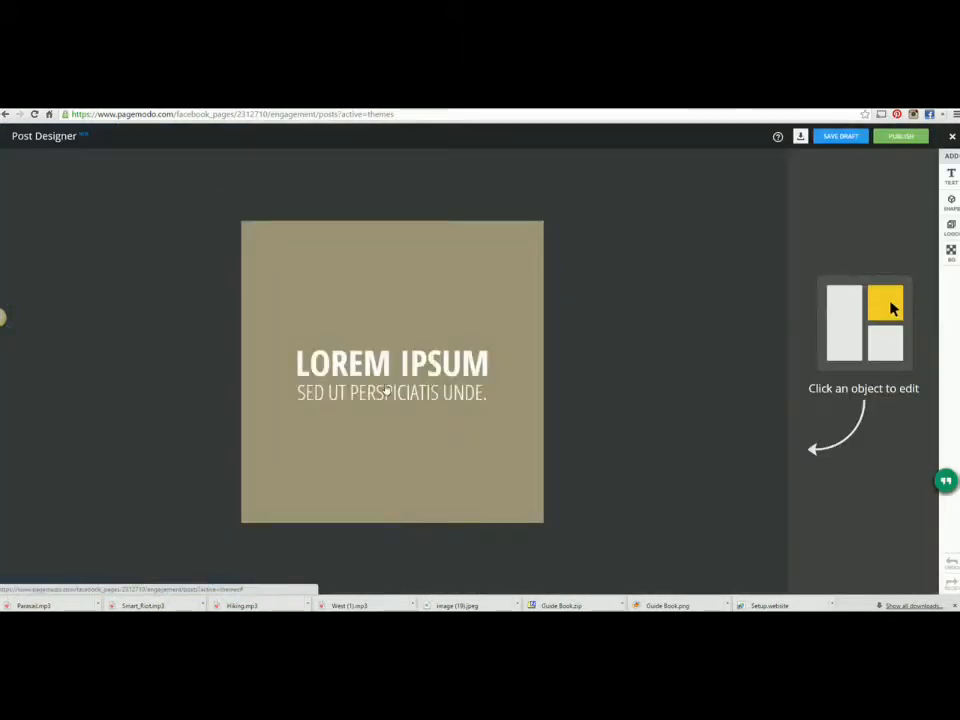
pyautogui.click(493, 294)
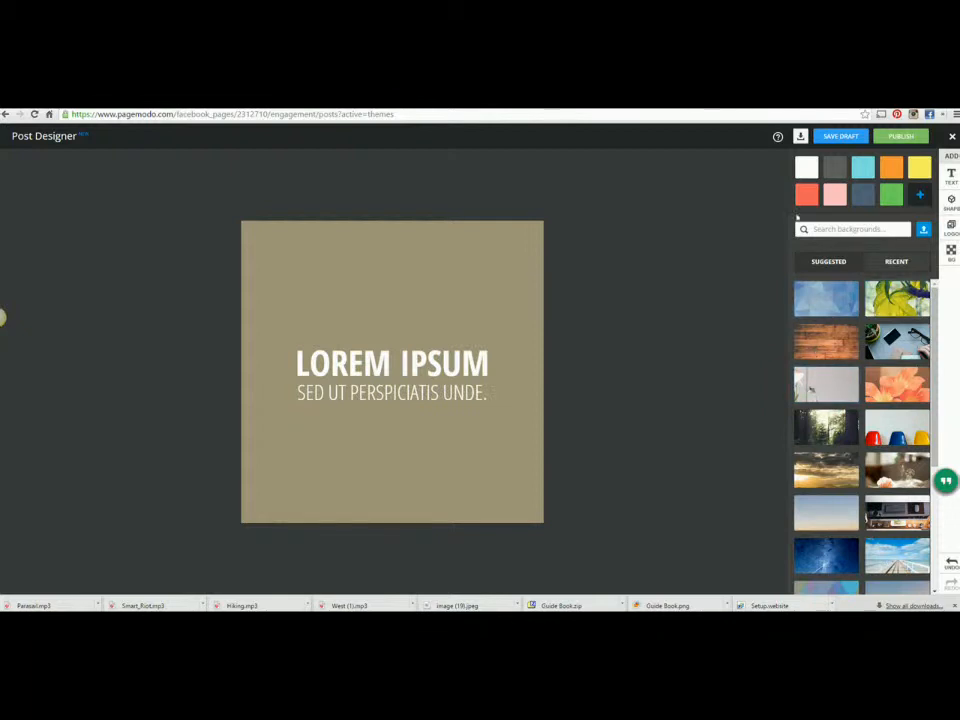
pyautogui.rightClick(947, 251)
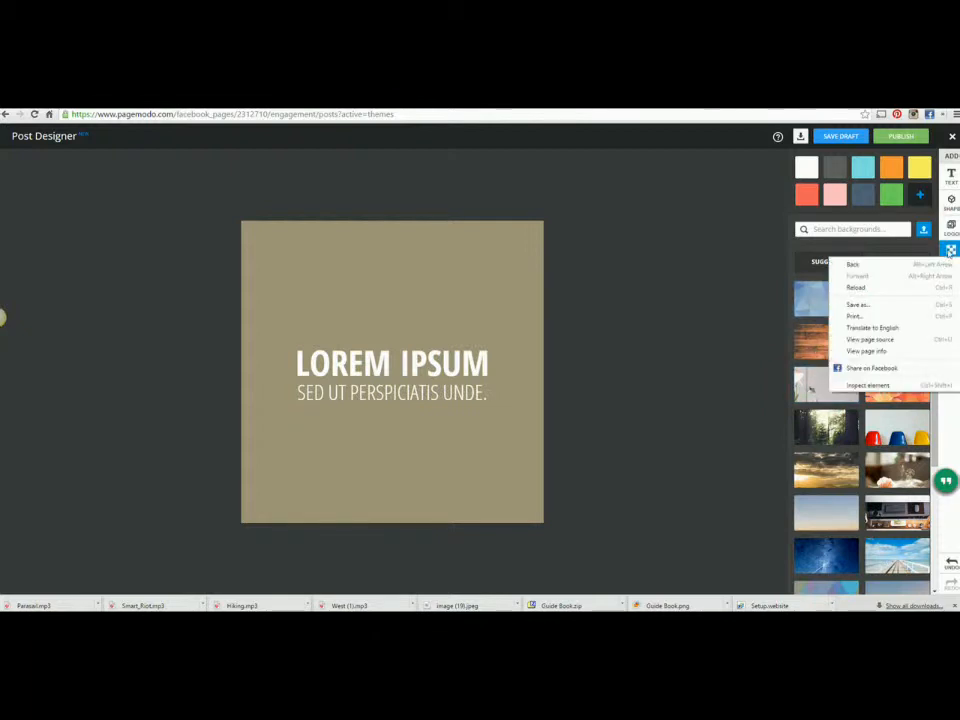
pyautogui.click(950, 252)
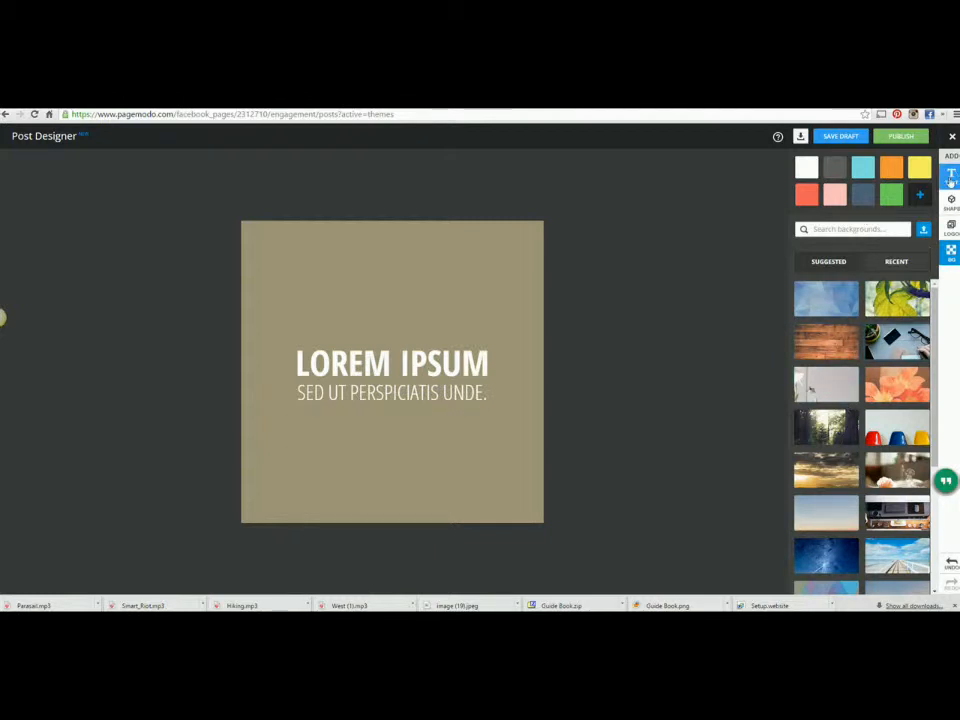
# Step: Browse the text styles and badges, then show the Arrows, Badges, Banners and Buttons shape categories
pyautogui.click(951, 176)
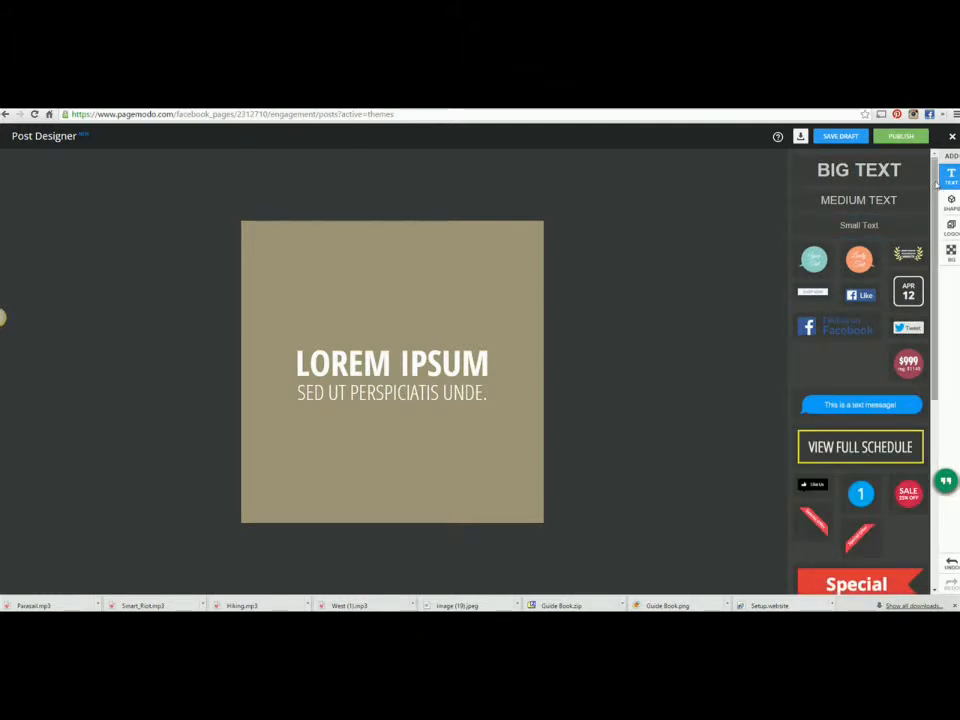
pyautogui.scroll(-3, 915, 383)
pyautogui.scroll(-5, 915, 383)
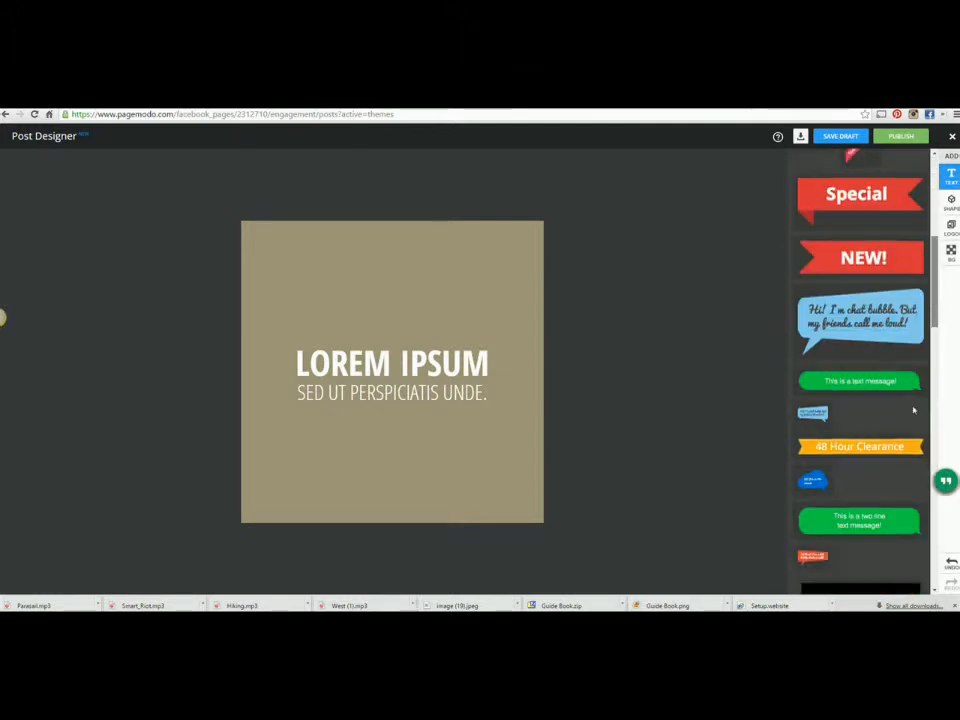
pyautogui.scroll(-5, 924, 495)
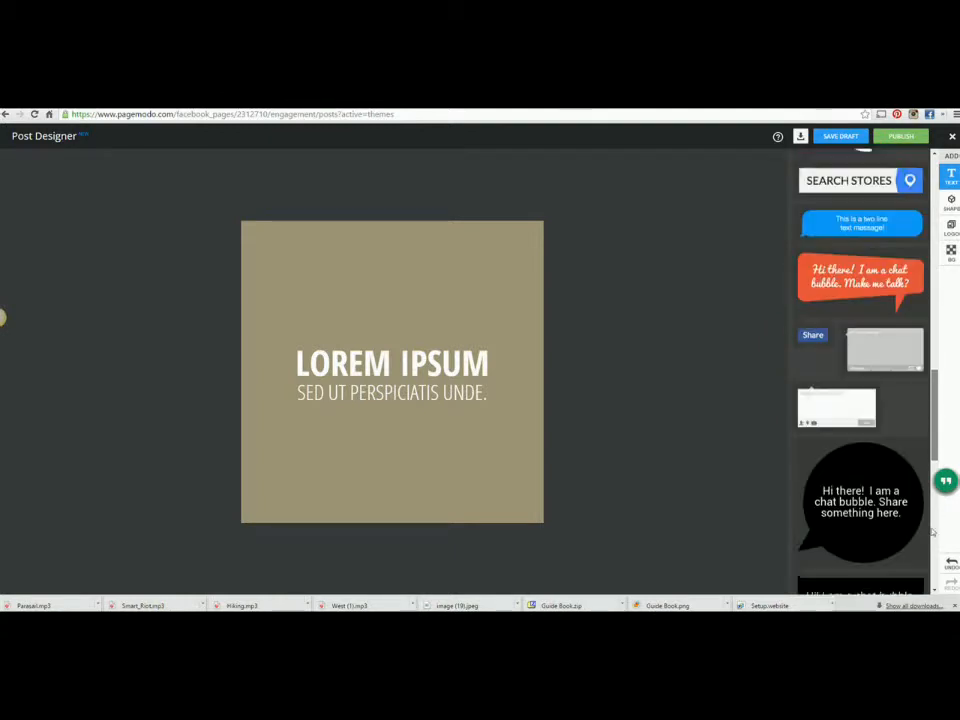
pyautogui.moveTo(933, 546); pyautogui.dragTo(954, 321)
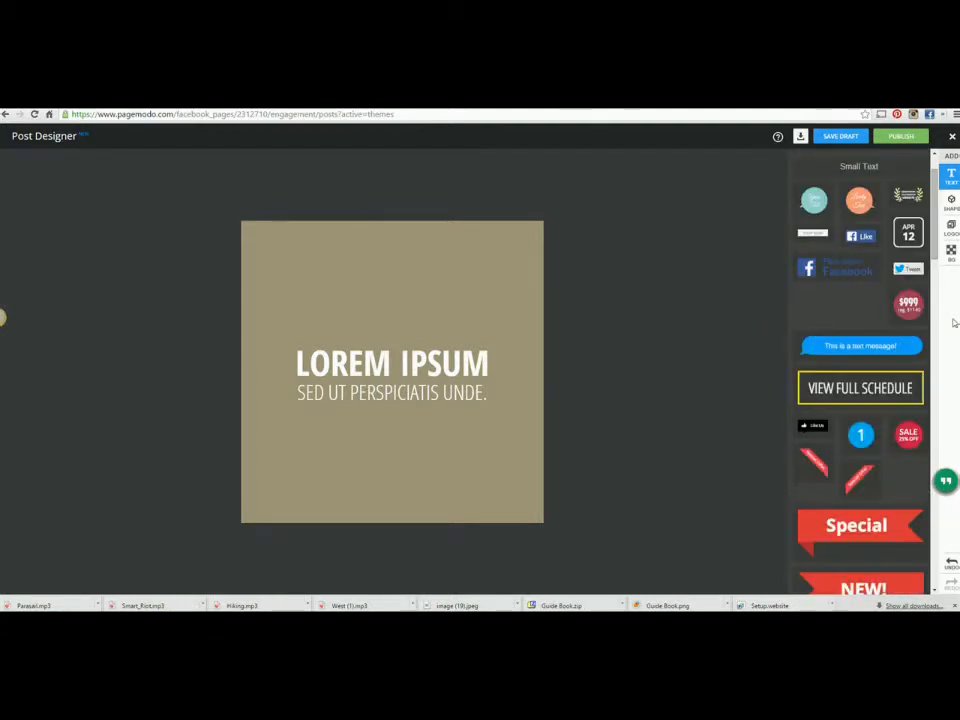
pyautogui.click(947, 204)
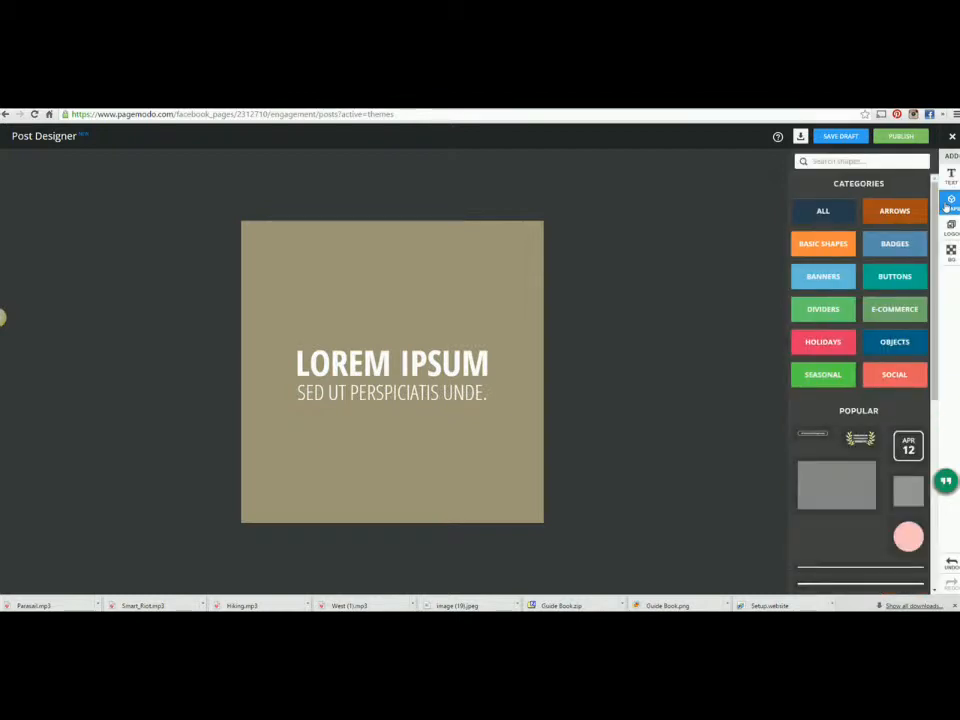
pyautogui.click(888, 253)
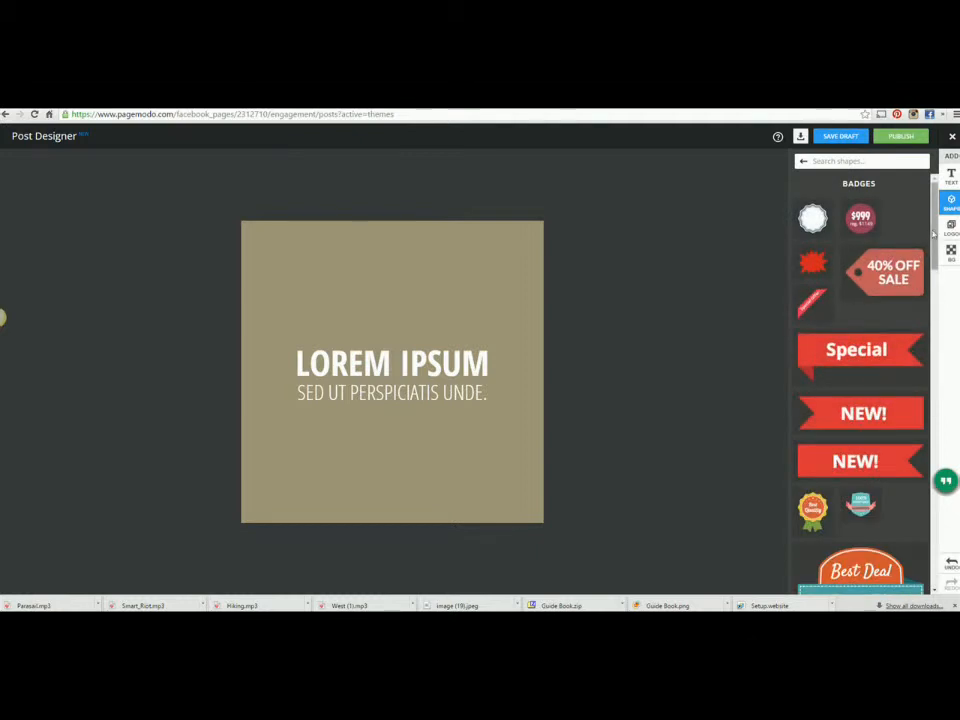
pyautogui.scroll(-3, 884, 268)
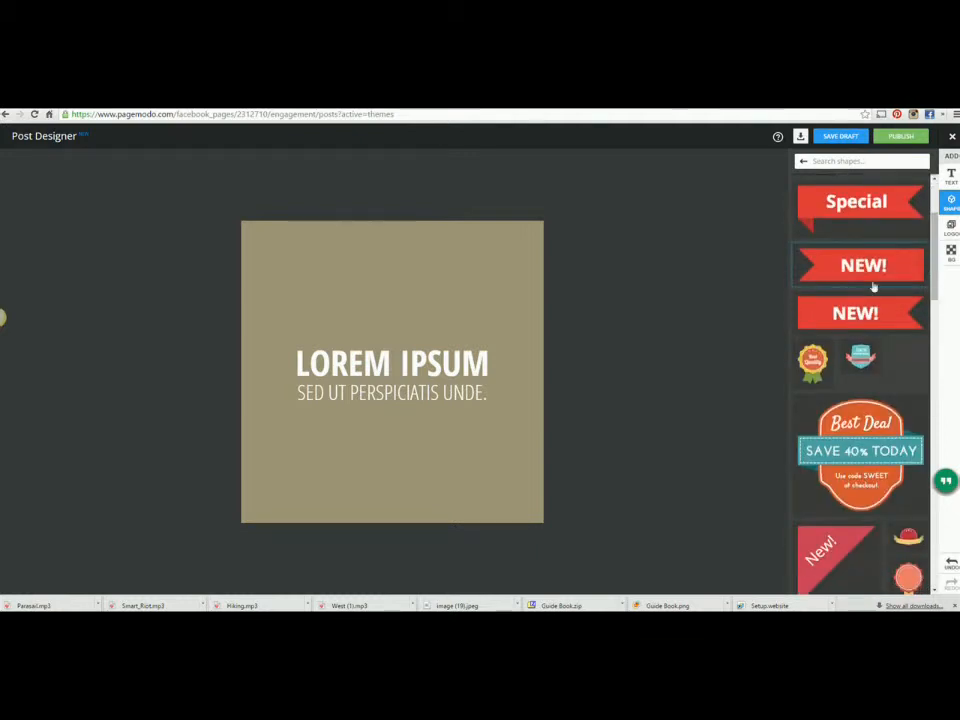
pyautogui.scroll(-4, 904, 264)
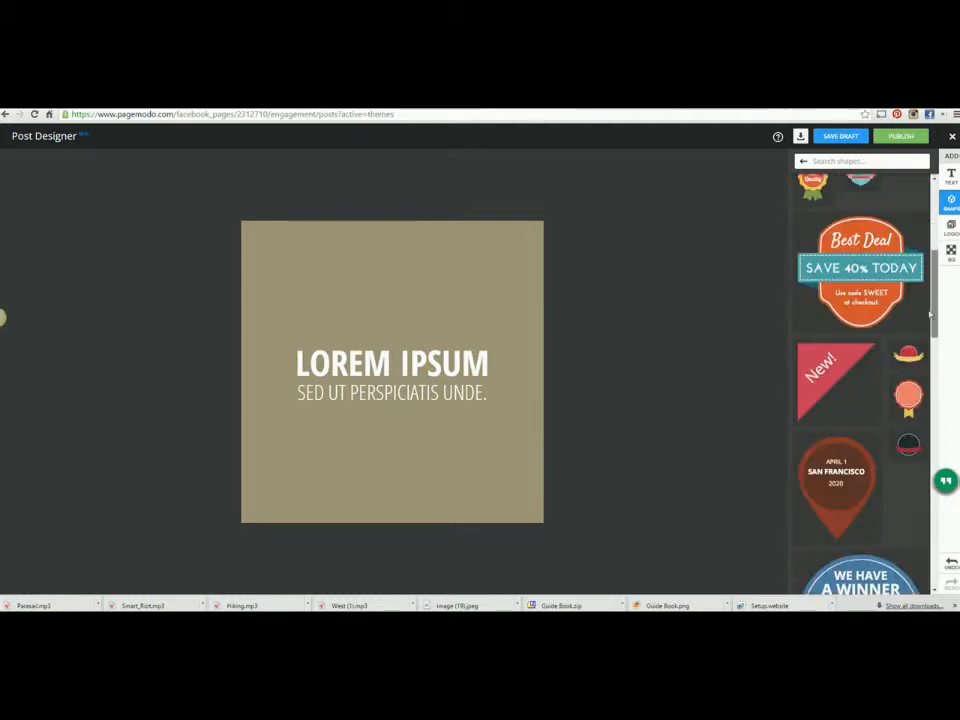
pyautogui.moveTo(936, 301); pyautogui.dragTo(928, 374)
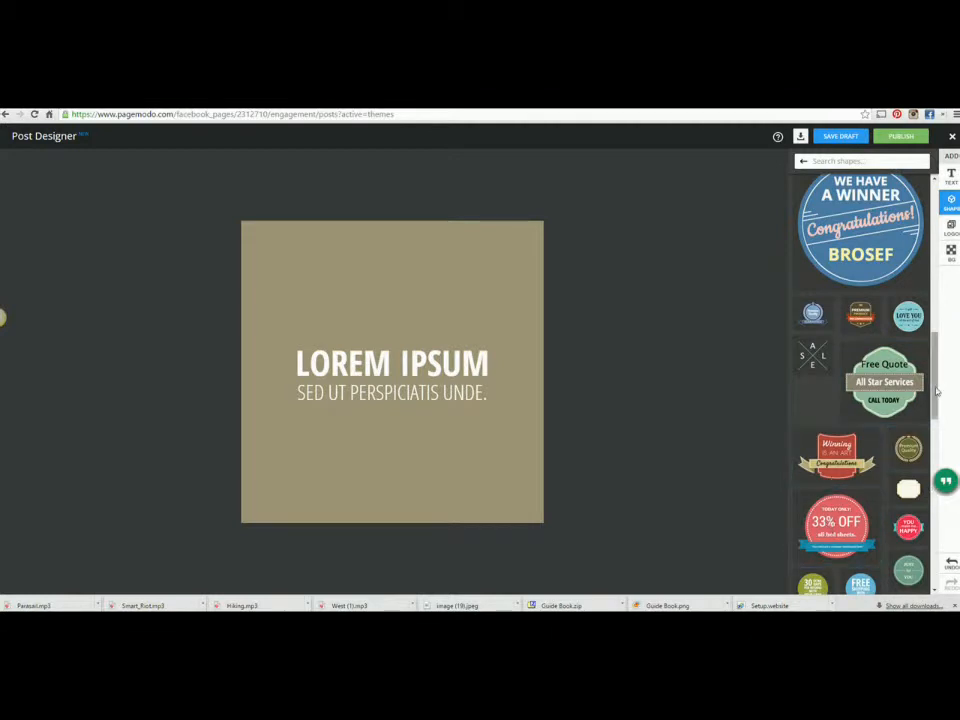
pyautogui.moveTo(936, 388); pyautogui.dragTo(946, 200)
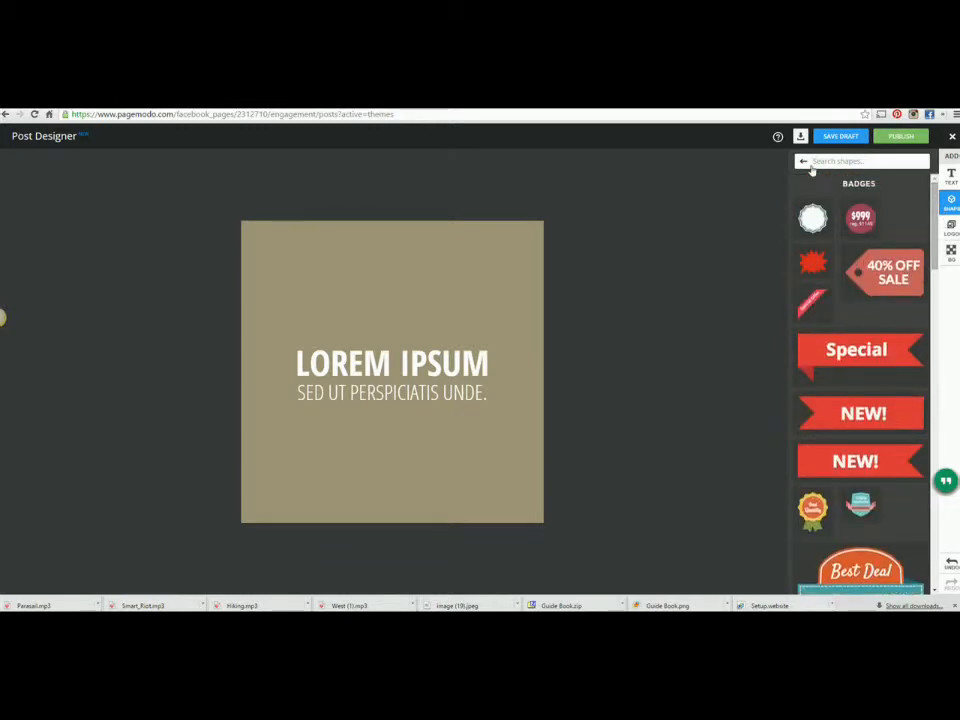
pyautogui.click(803, 163)
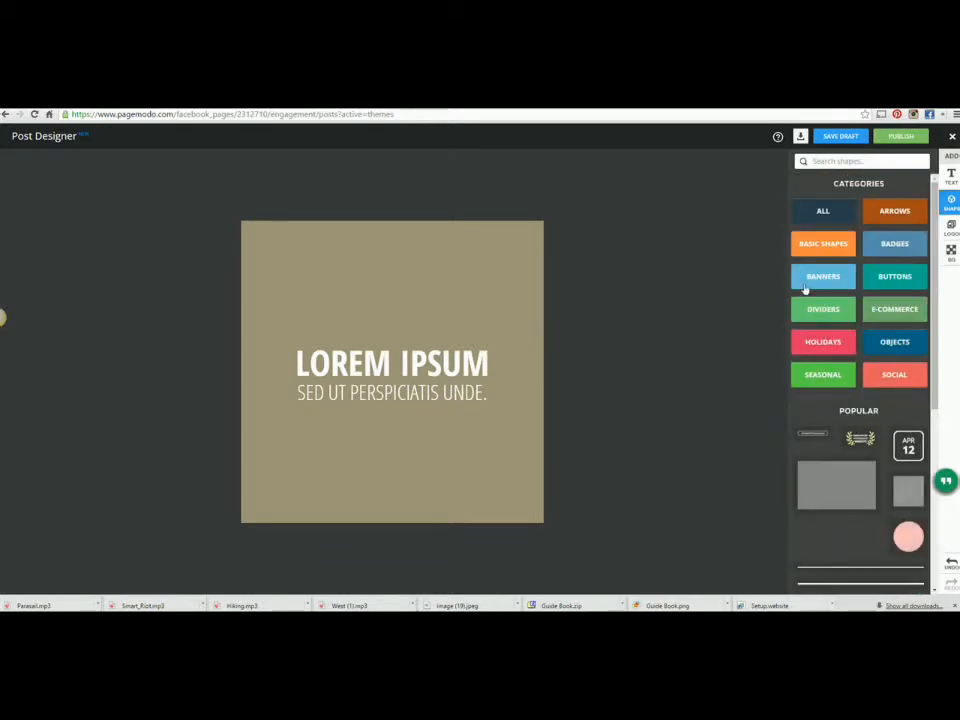
pyautogui.click(807, 285)
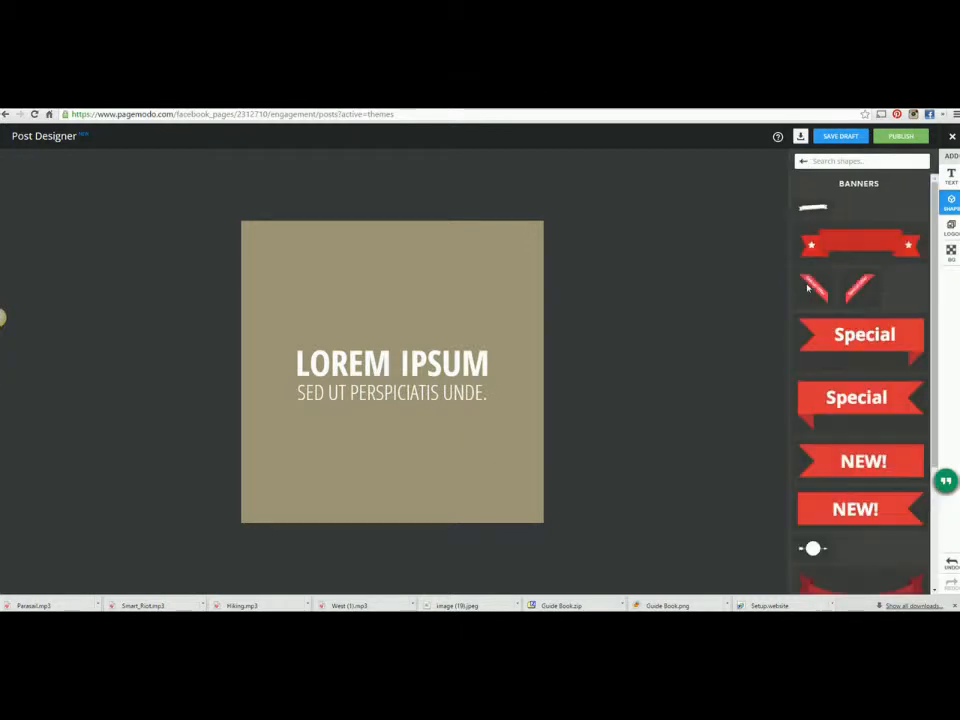
pyautogui.click(804, 163)
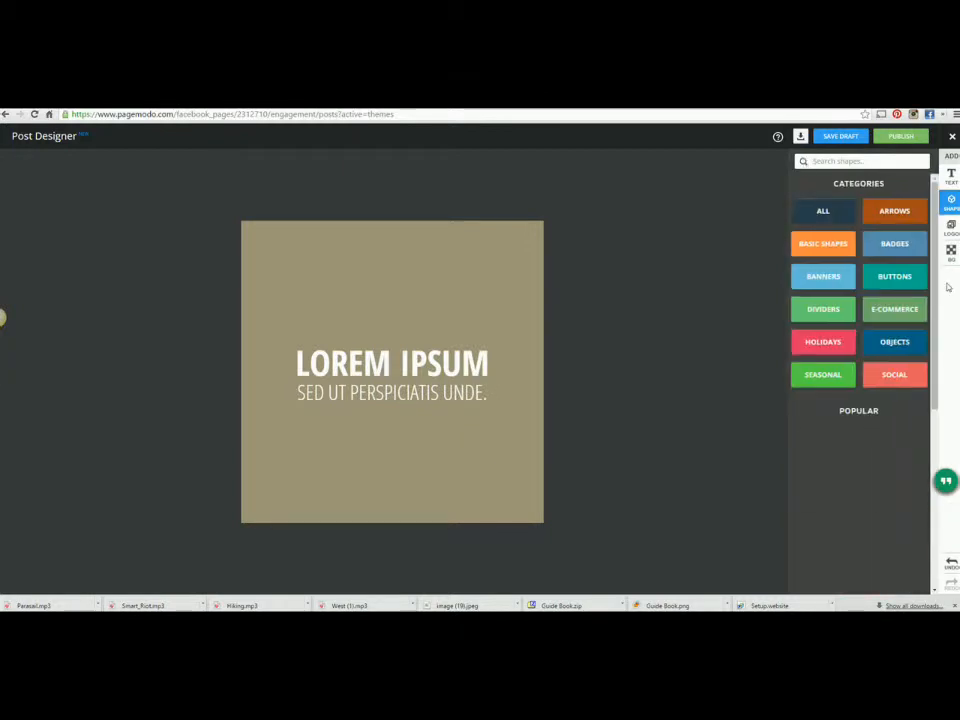
pyautogui.click(895, 375)
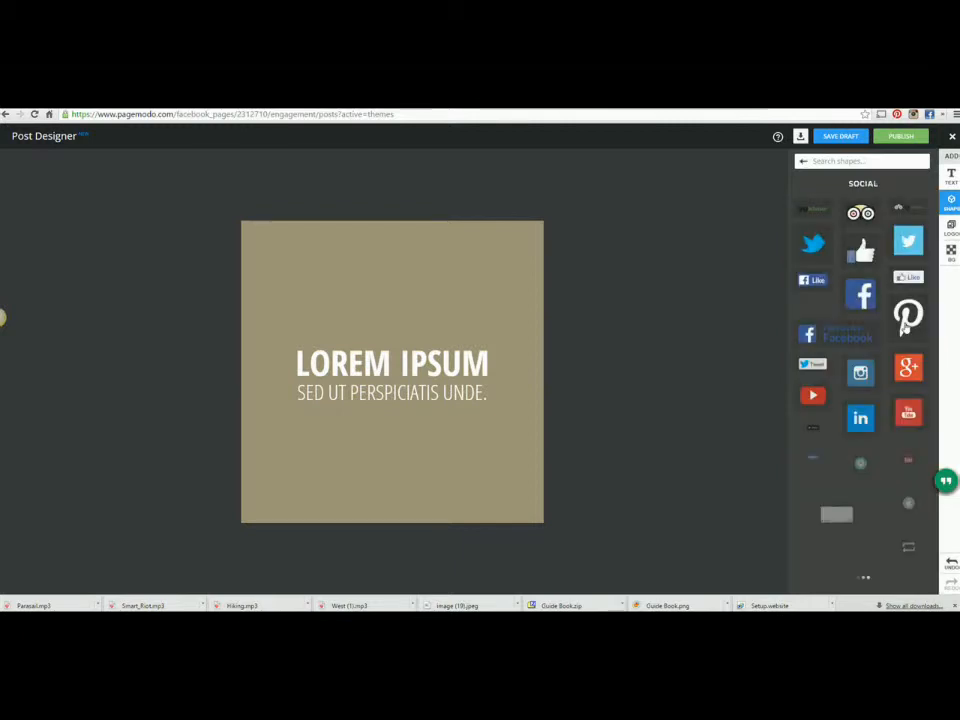
pyautogui.click(804, 162)
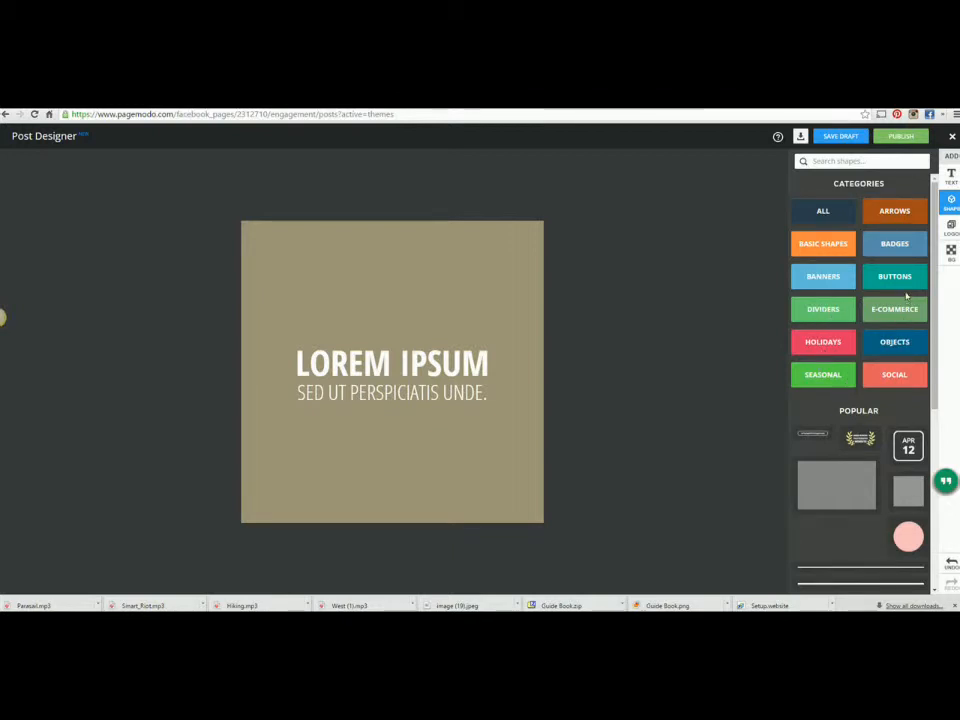
pyautogui.click(905, 286)
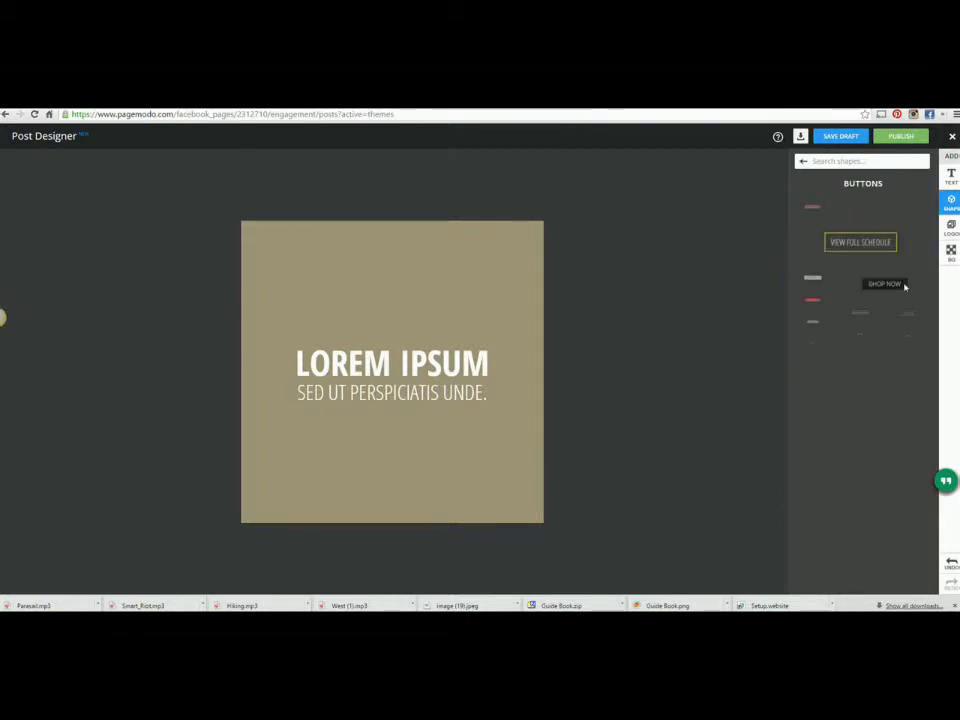
pyautogui.scroll(-5, 917, 405)
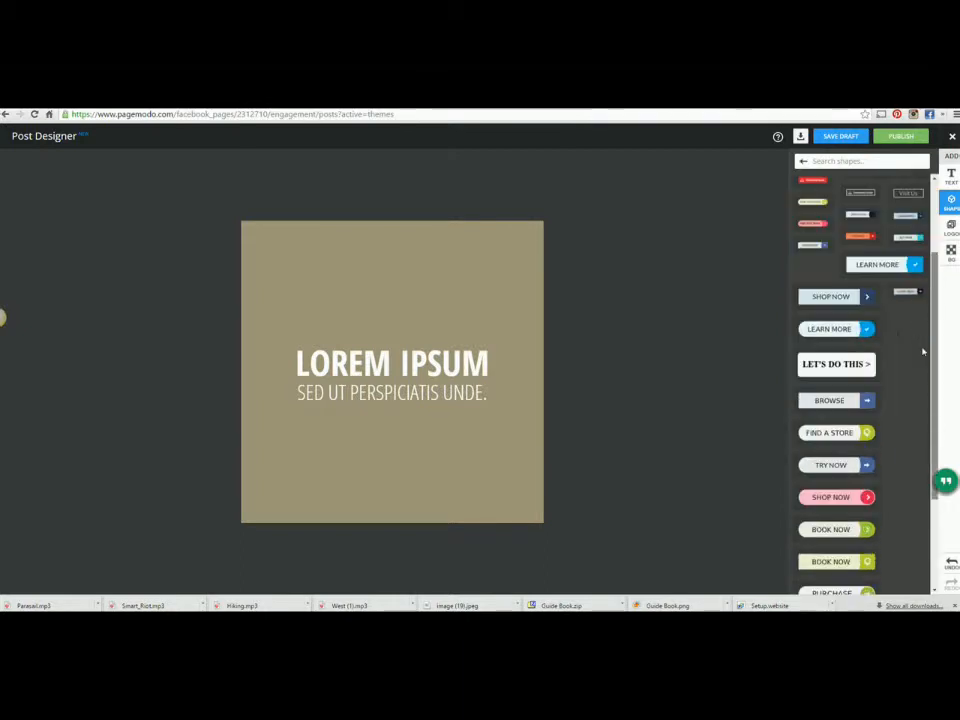
pyautogui.scroll(5, 919, 440)
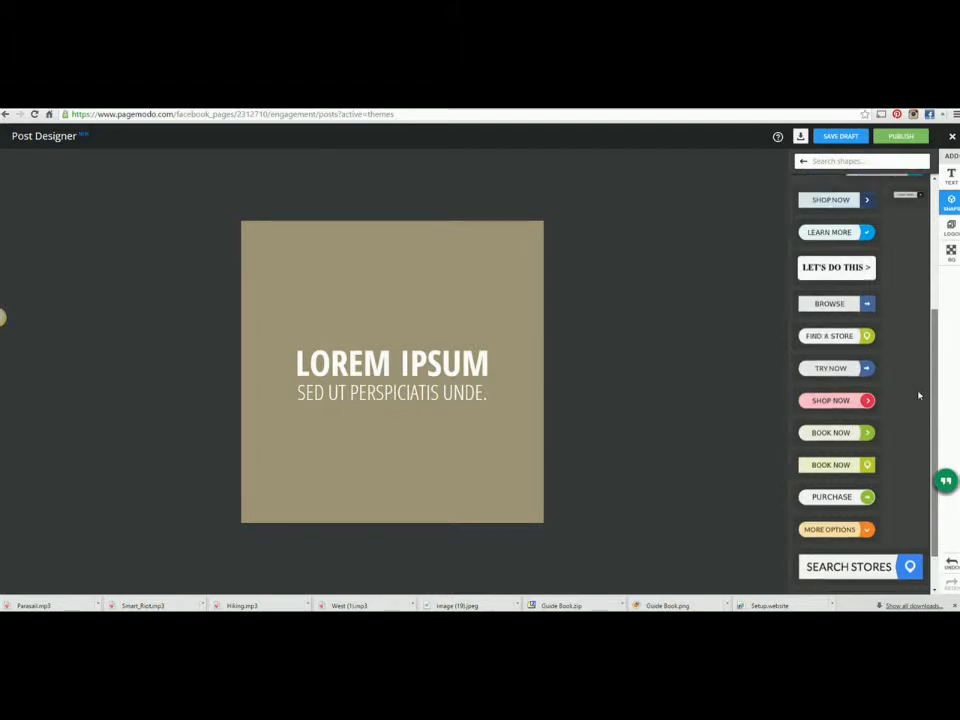
pyautogui.click(802, 161)
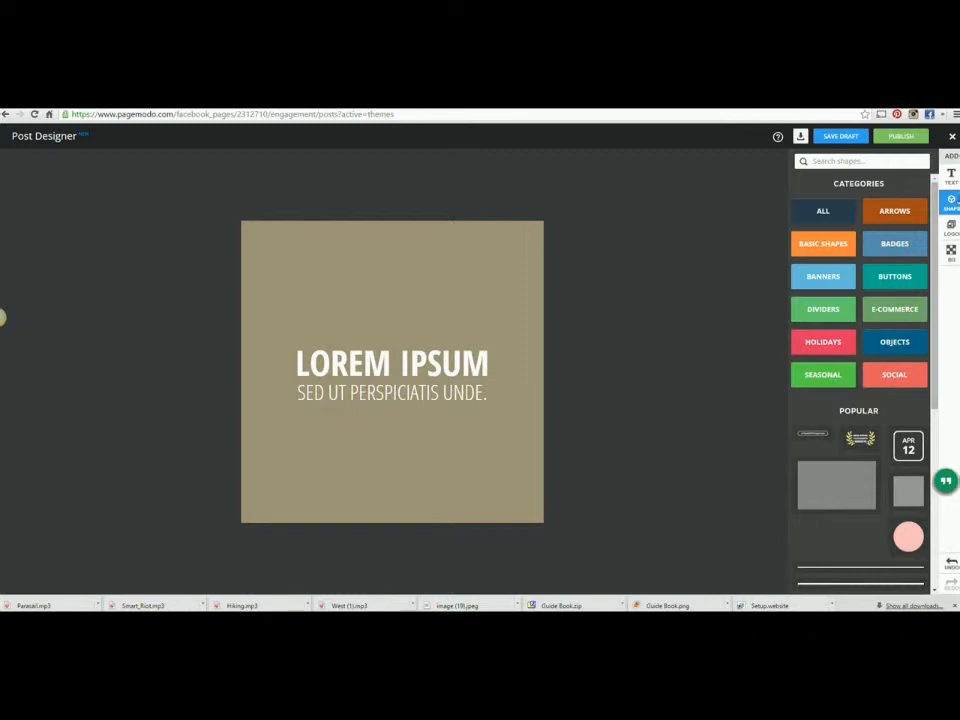
pyautogui.click(951, 228)
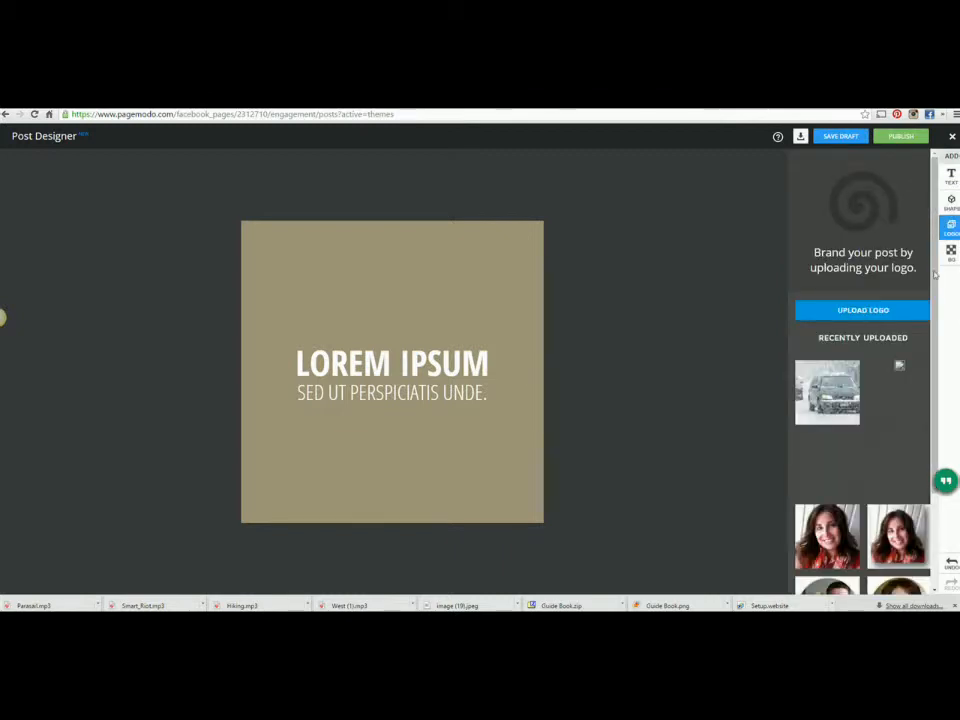
# Step: Scroll through the recently uploaded logos, then switch to the text elements panel
pyautogui.scroll(-3, 925, 390)
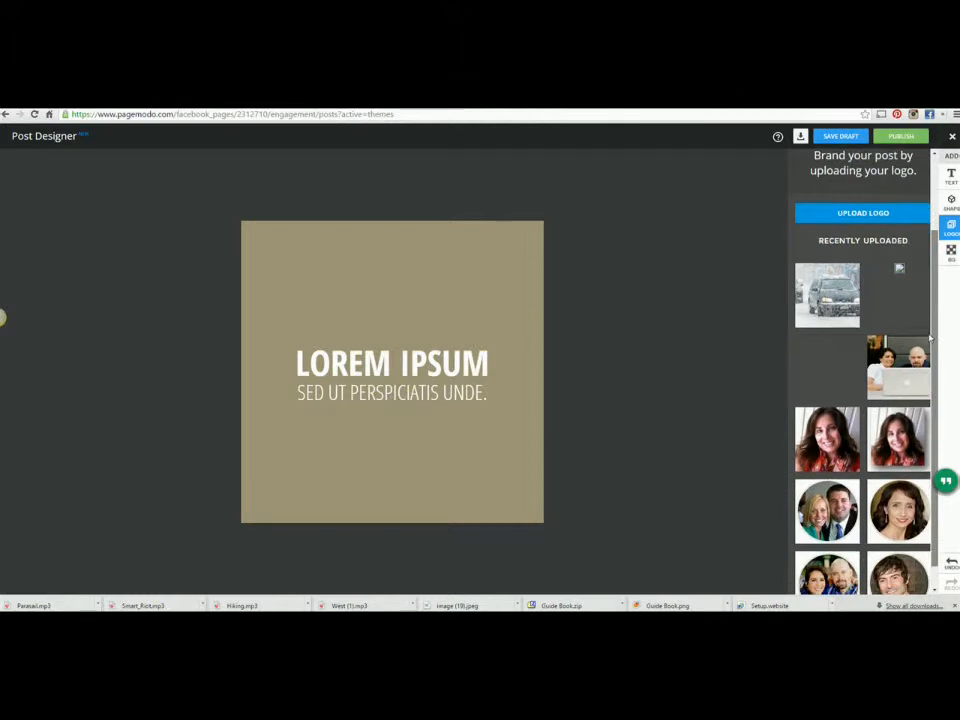
pyautogui.scroll(3, 937, 411)
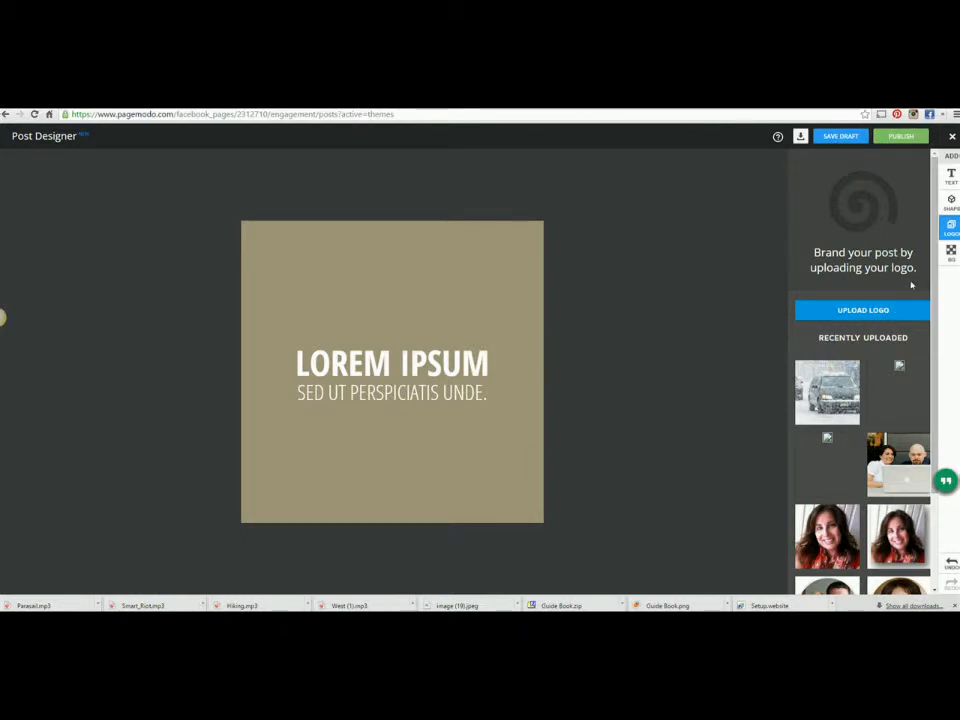
pyautogui.click(949, 177)
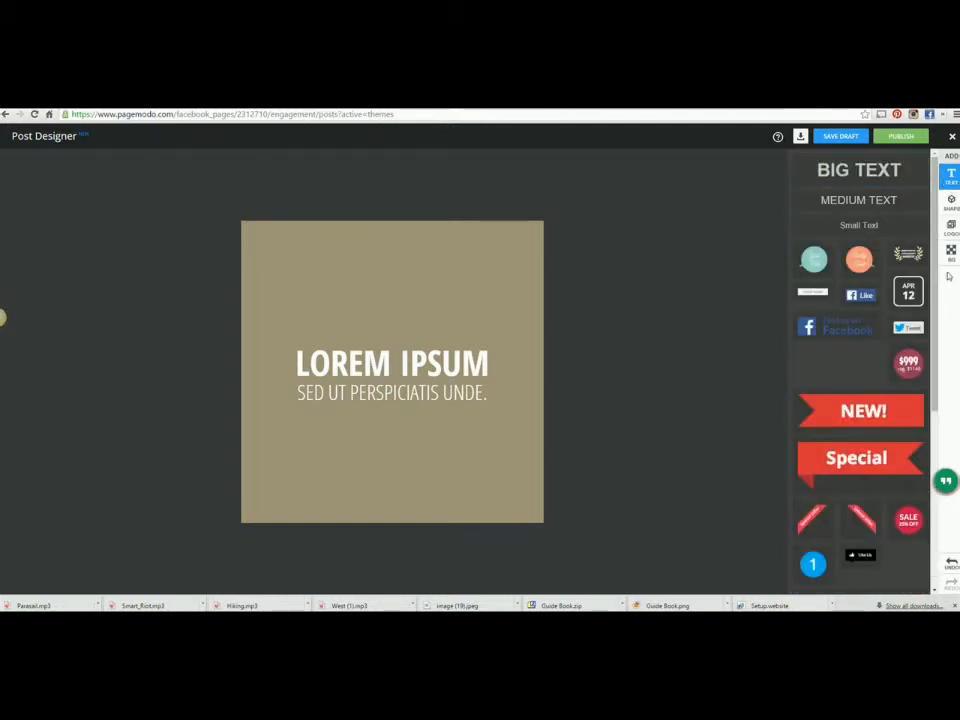
# Step: Search the shapes for Instagram and place its wordmark above the LOREM IPSUM heading
pyautogui.click(950, 201)
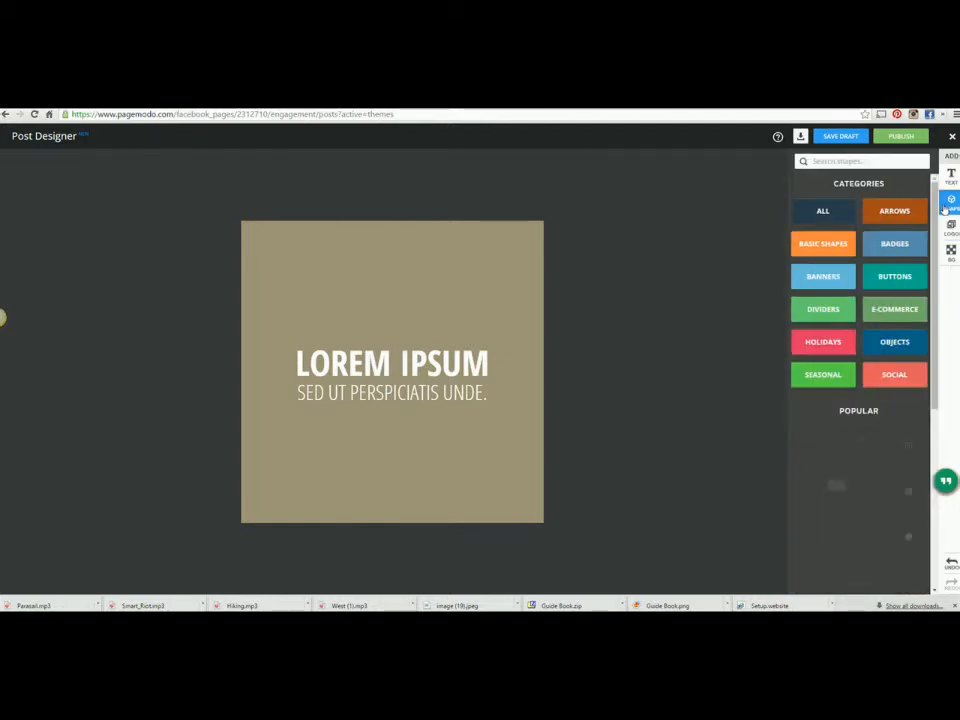
pyautogui.click(849, 162)
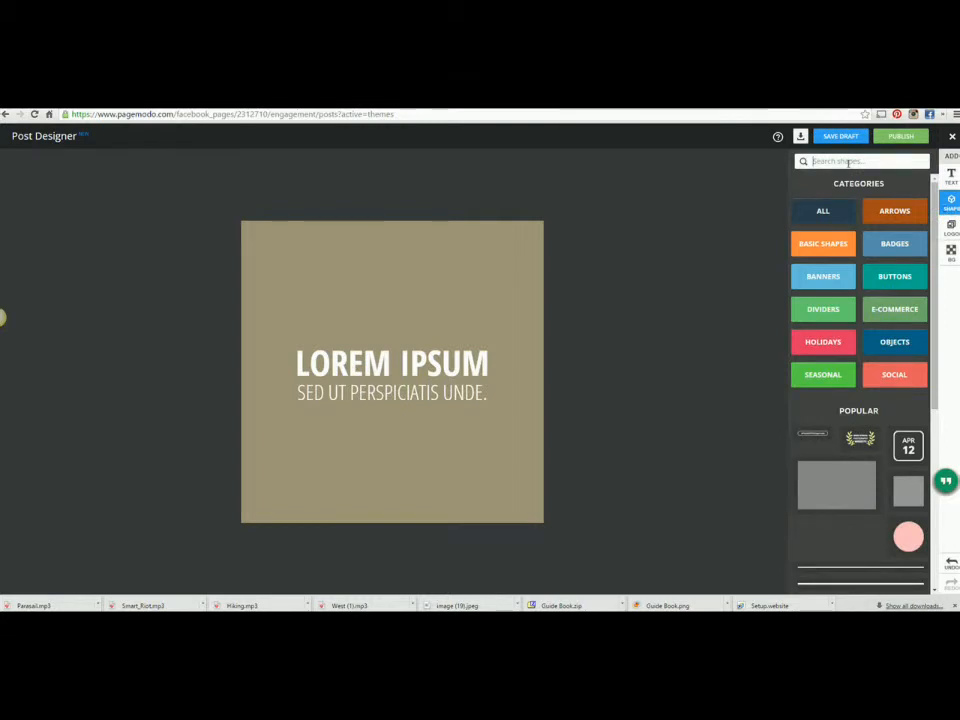
pyautogui.write('ristag')
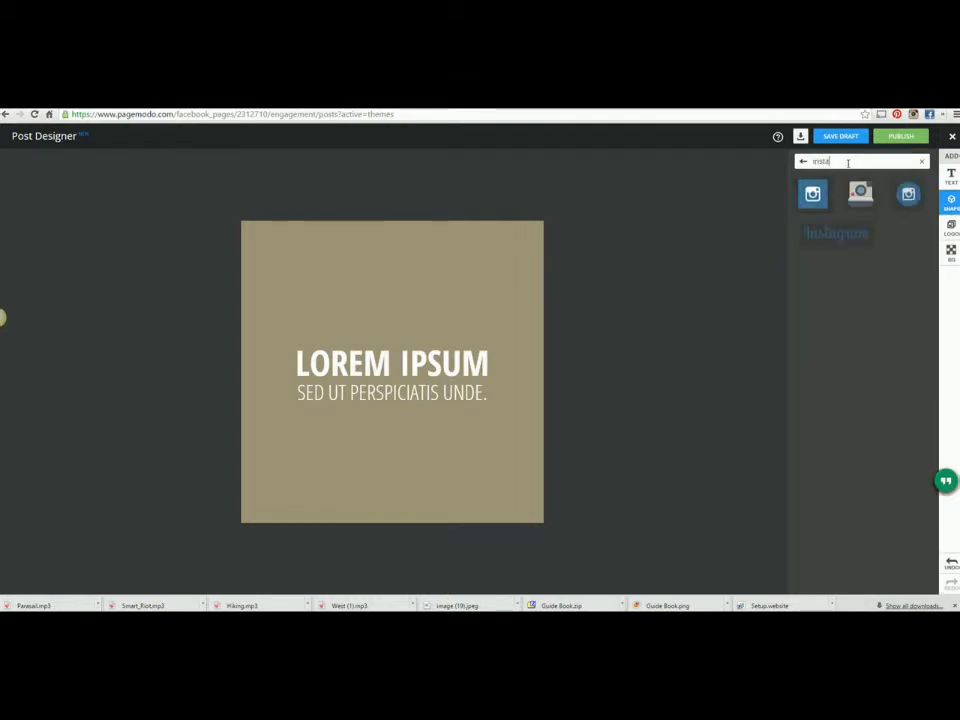
pyautogui.click(838, 243)
pyautogui.moveTo(391, 372); pyautogui.dragTo(390, 308)
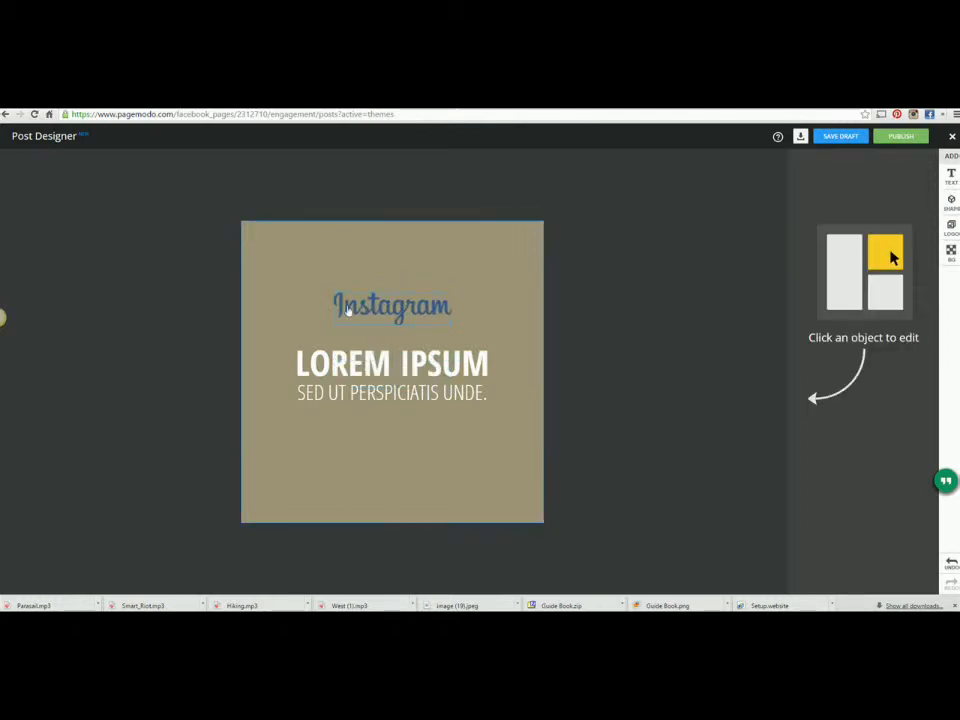
# Step: Enlarge the Instagram wordmark in two resizes and snap it to the horizontal centre above LOREM IPSUM
pyautogui.click(341, 302)
pyautogui.moveTo(332, 290); pyautogui.dragTo(303, 276)
pyautogui.moveTo(358, 310); pyautogui.dragTo(385, 305)
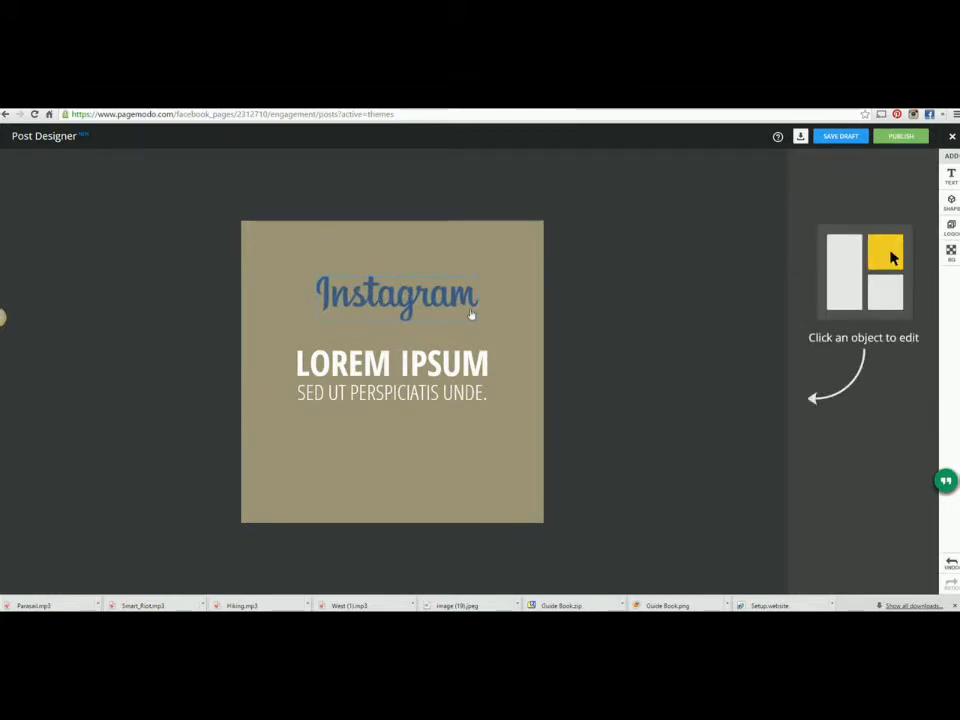
pyautogui.click(471, 317)
pyautogui.moveTo(480, 322); pyautogui.dragTo(498, 336)
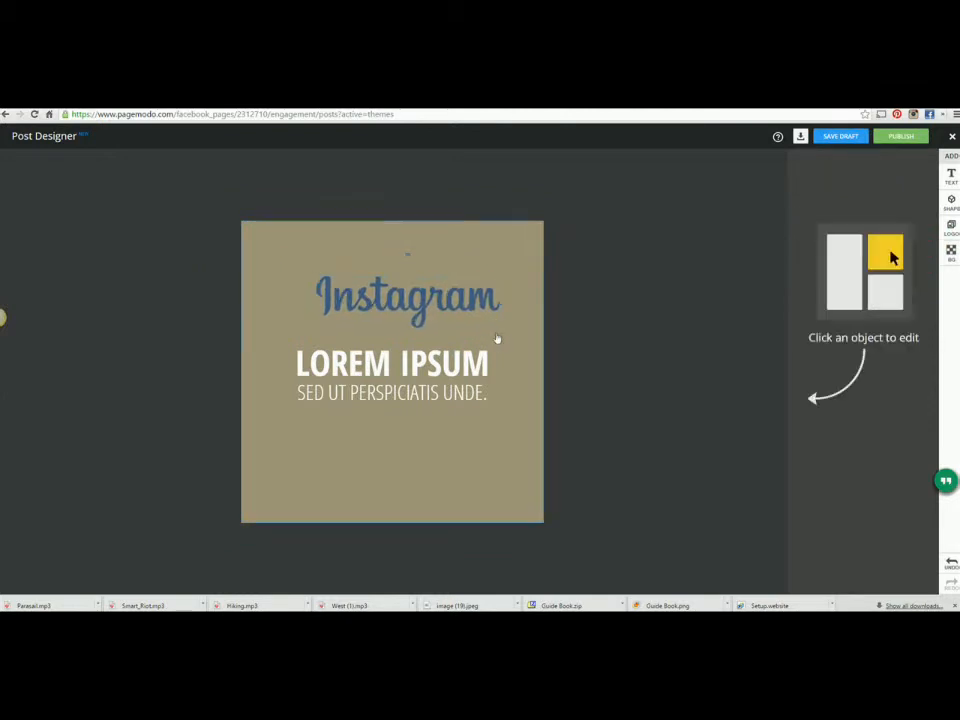
pyautogui.moveTo(413, 310); pyautogui.dragTo(395, 305)
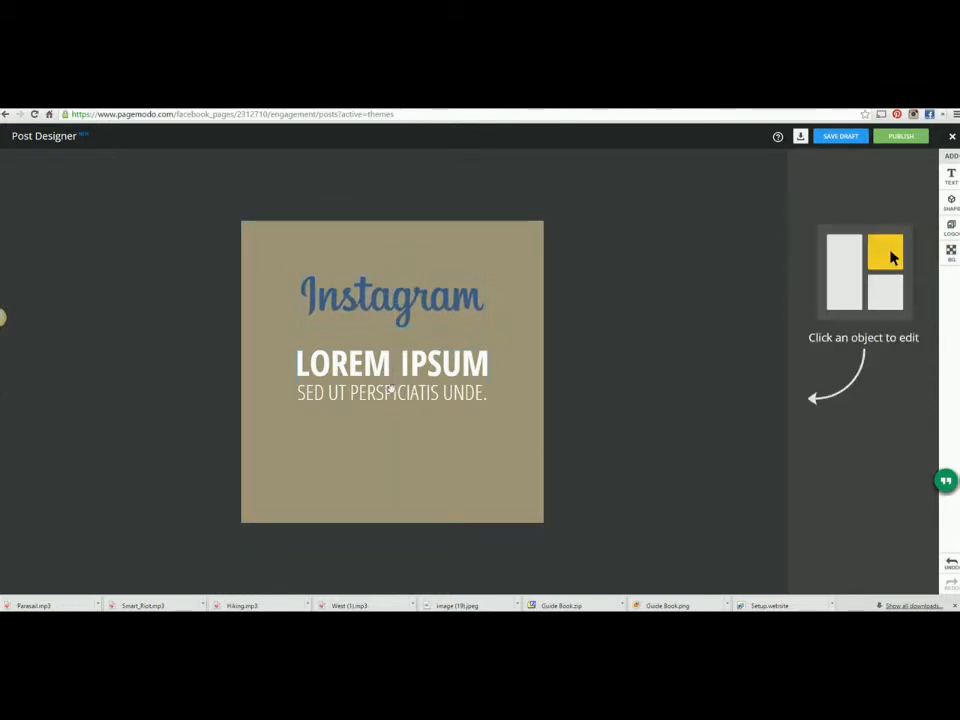
pyautogui.click(392, 362)
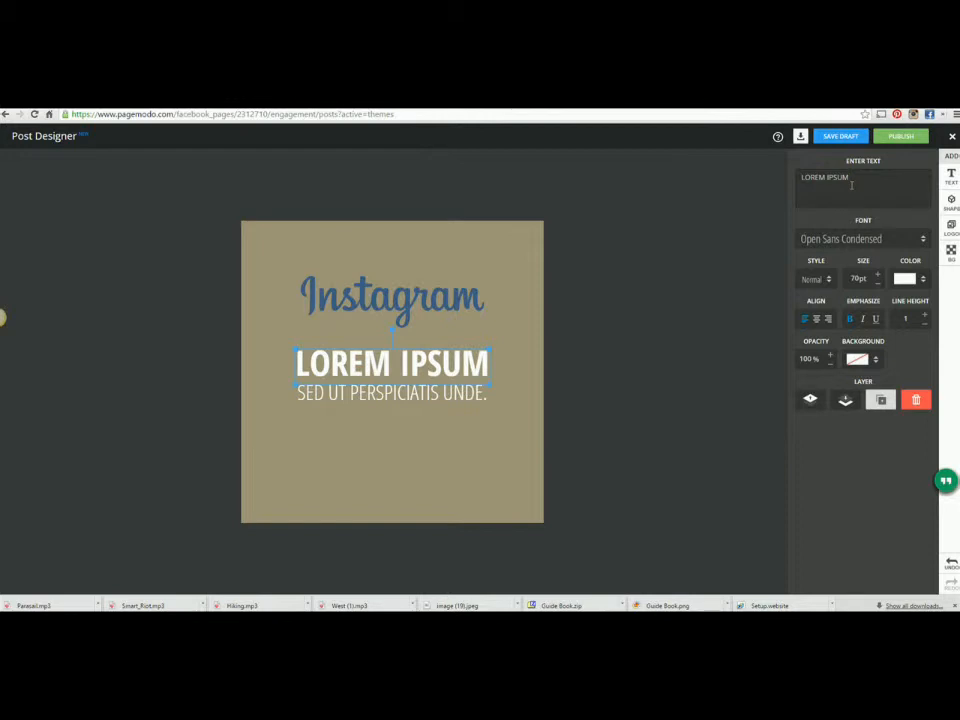
# Step: Replace the LOREM IPSUM heading text with 'Pictures'
pyautogui.moveTo(853, 178); pyautogui.dragTo(793, 178)
pyautogui.press('BackSpace')
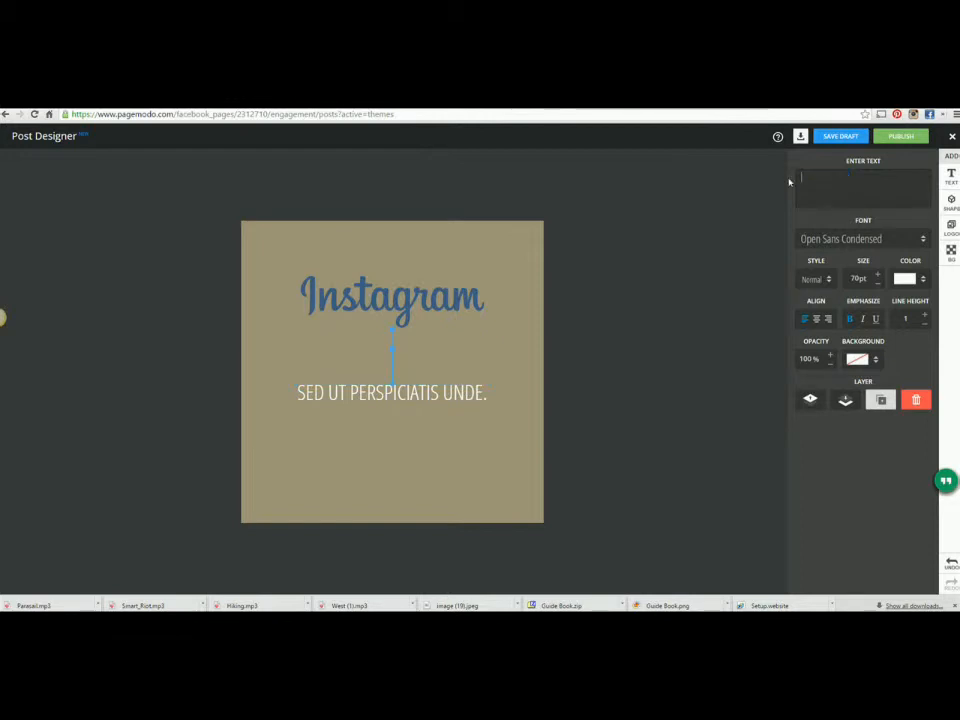
pyautogui.write('Pictures')
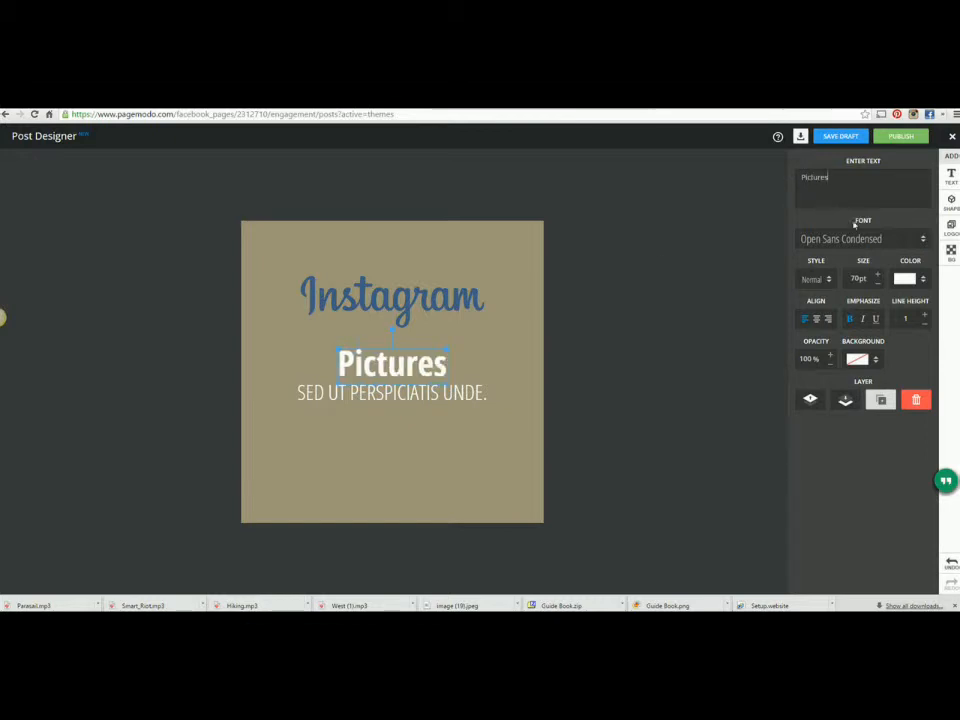
# Step: Set 'Pictures' in Josefin Sans and move the subtitle down near the post's bottom
pyautogui.click(903, 247)
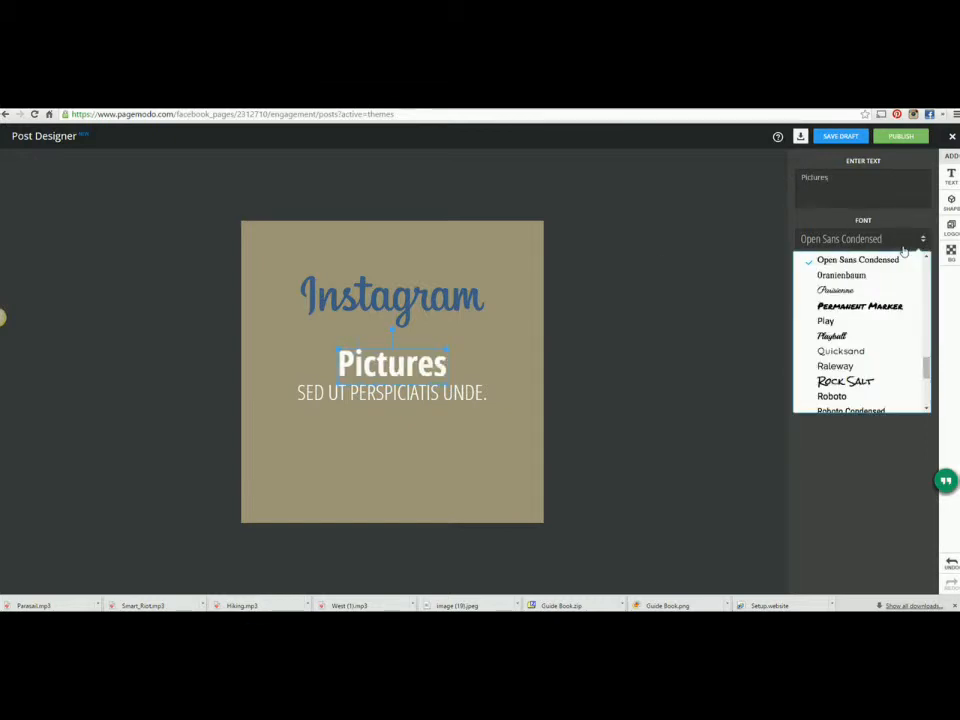
pyautogui.moveTo(926, 372); pyautogui.dragTo(917, 331)
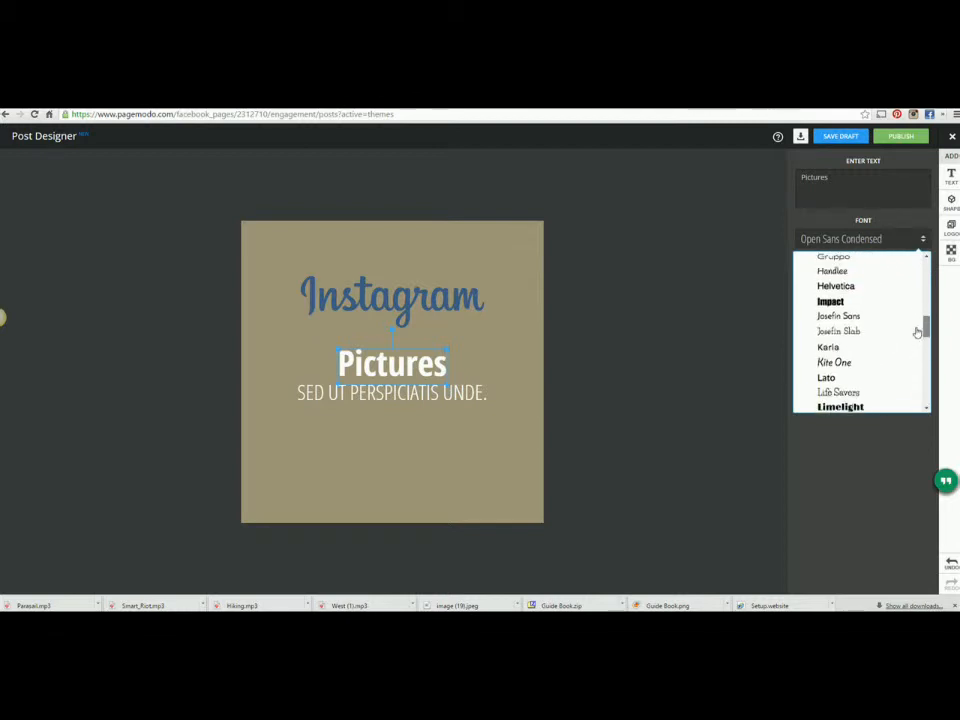
pyautogui.click(848, 316)
pyautogui.moveTo(407, 364); pyautogui.dragTo(420, 495)
pyautogui.click(594, 478)
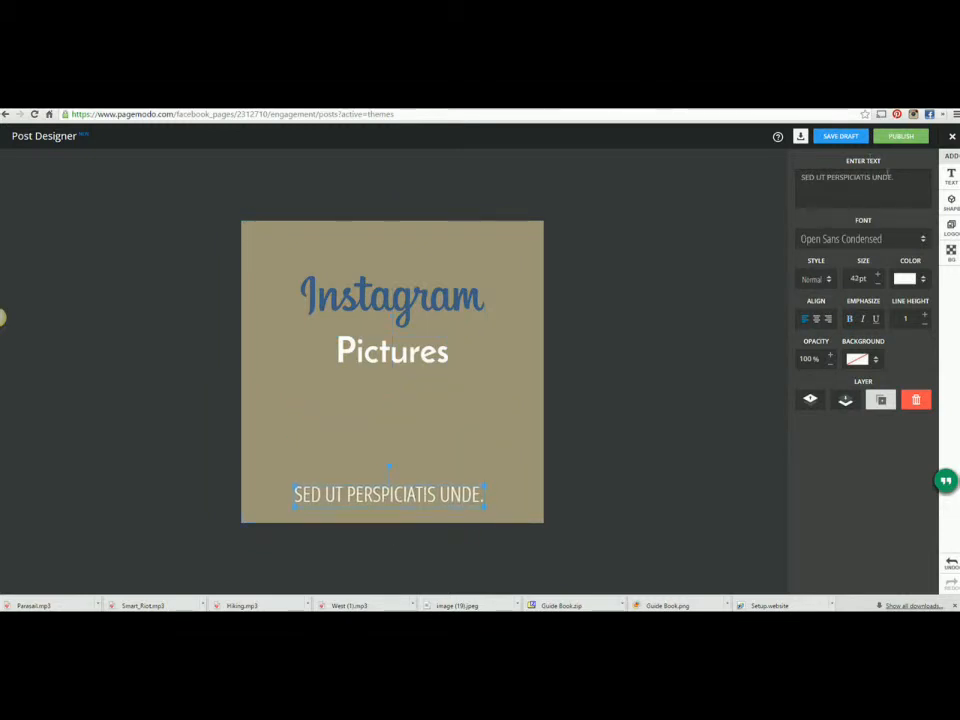
# Step: Replace SED UT PERSPICIATIS UNDE. with the author's full name, set in the Cinzel font
pyautogui.moveTo(898, 187); pyautogui.dragTo(796, 199)
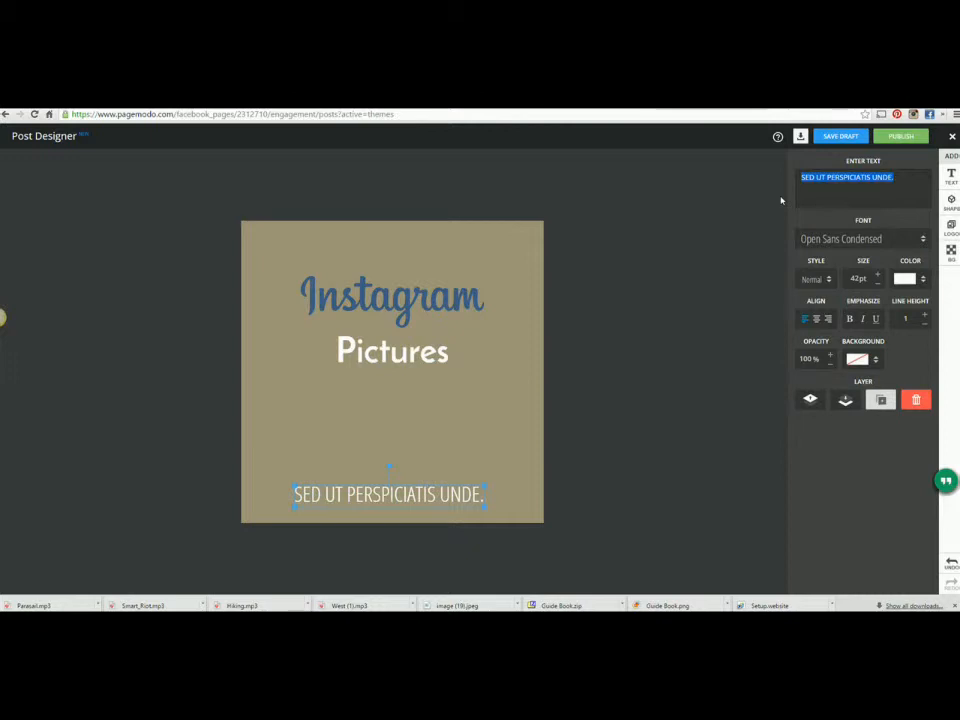
pyautogui.write('Lisa Tarqu9')
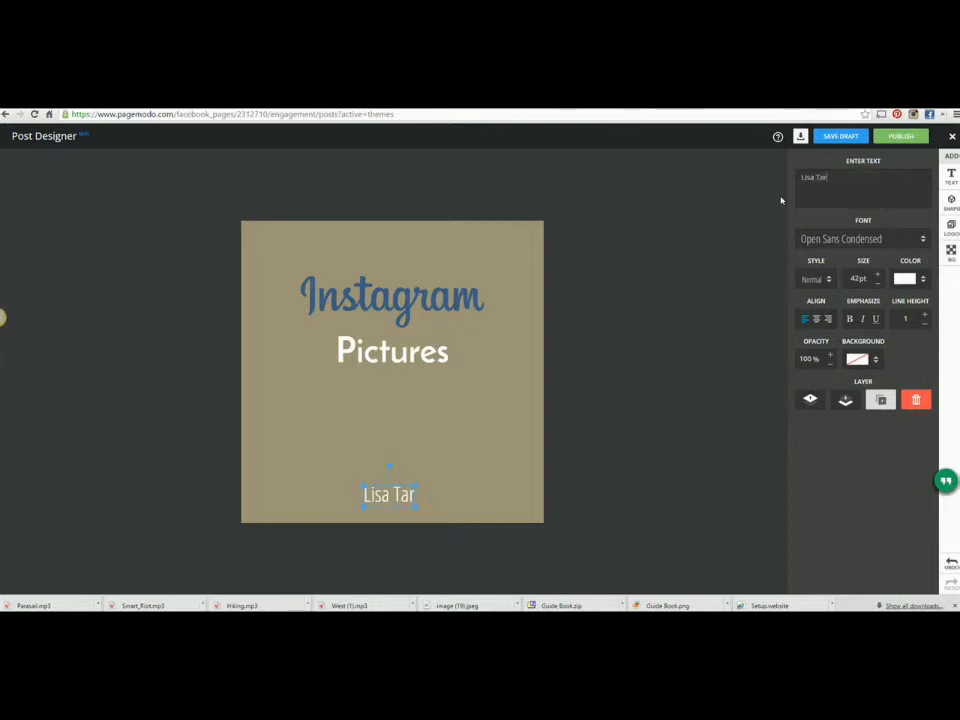
pyautogui.press('BackSpace')
pyautogui.write('inio')
pyautogui.click(910, 249)
pyautogui.moveTo(928, 368); pyautogui.dragTo(929, 286)
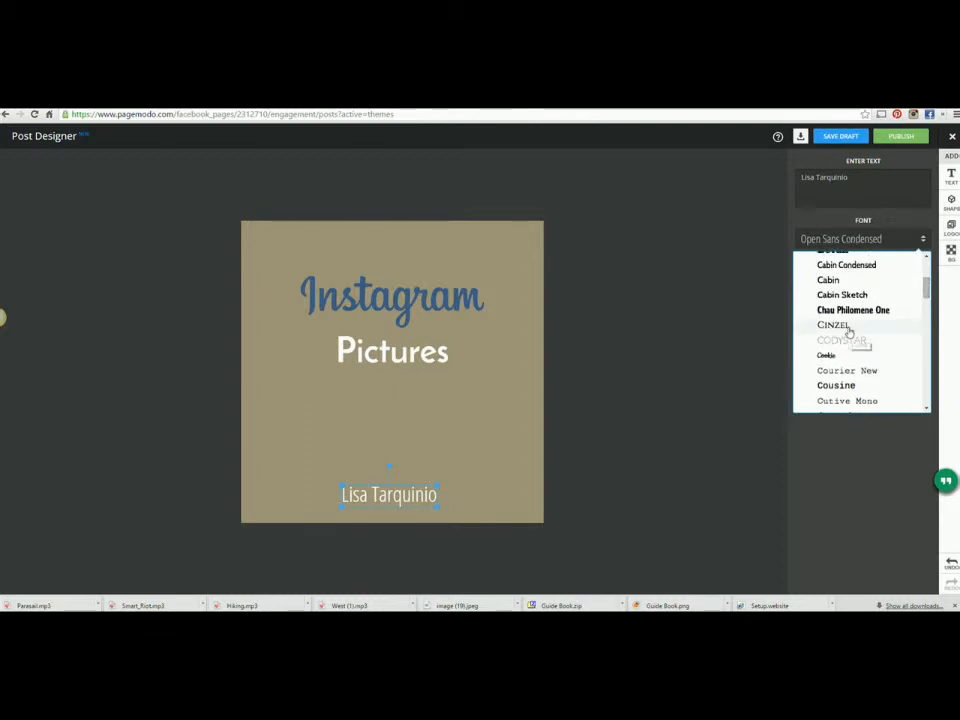
pyautogui.click(848, 330)
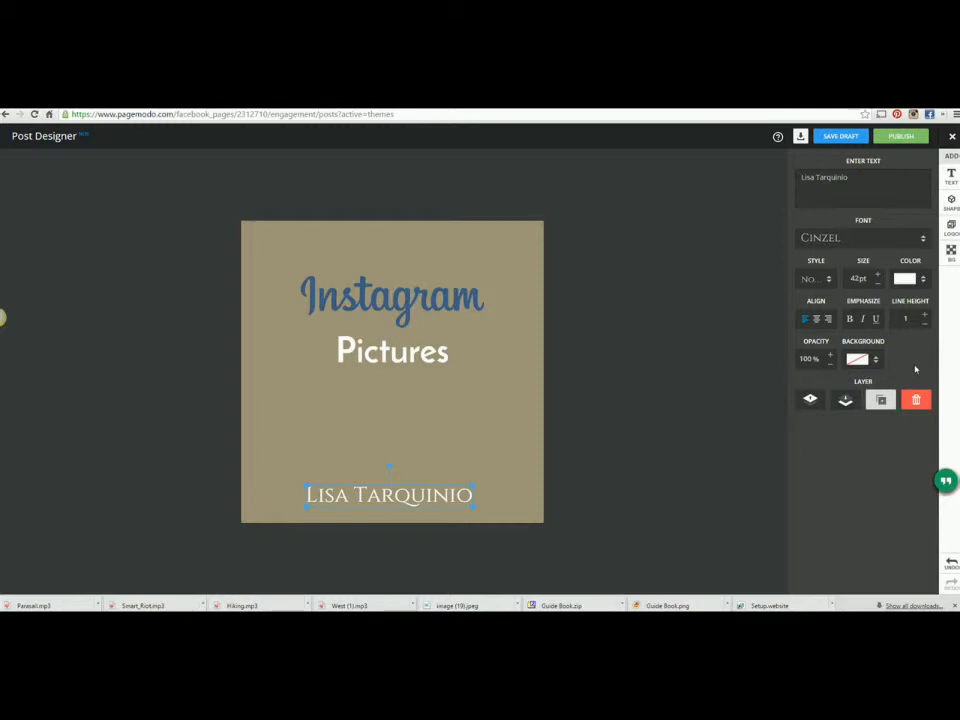
# Step: Shrink the signature's font size and look through its custom text colour options
pyautogui.click(877, 284)
pyautogui.click(877, 284)
pyautogui.click(877, 284)
pyautogui.click(877, 284)
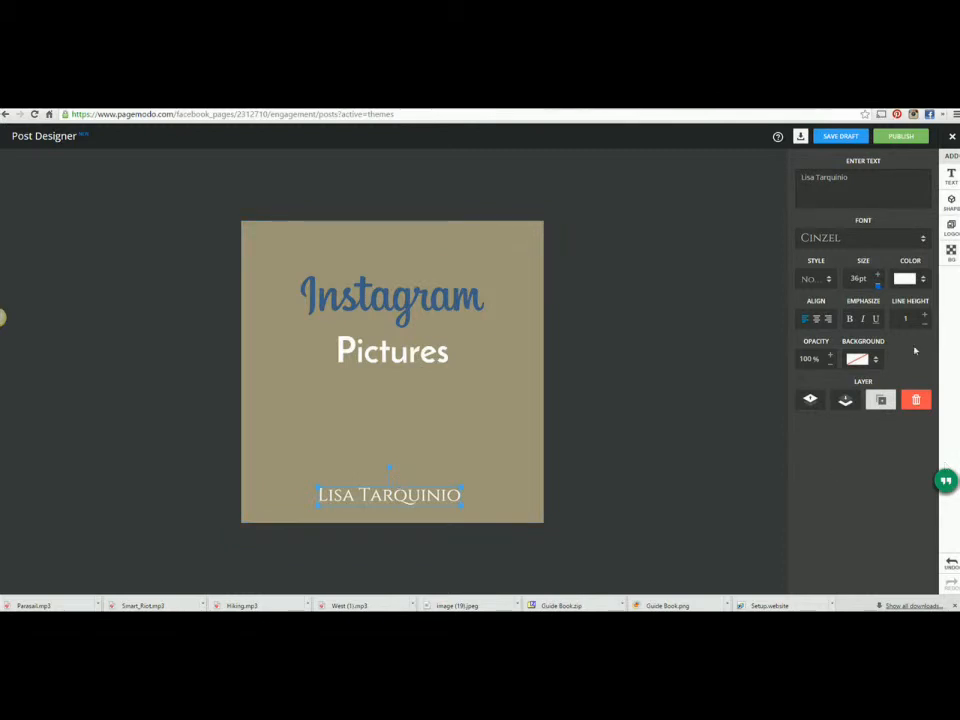
pyautogui.click(924, 281)
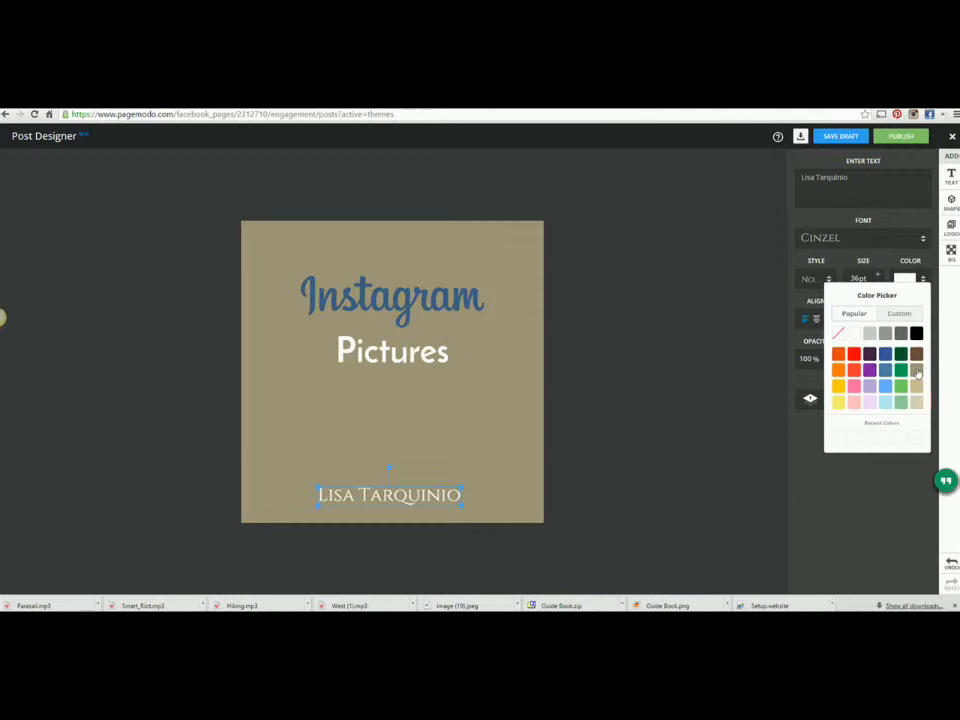
pyautogui.click(904, 313)
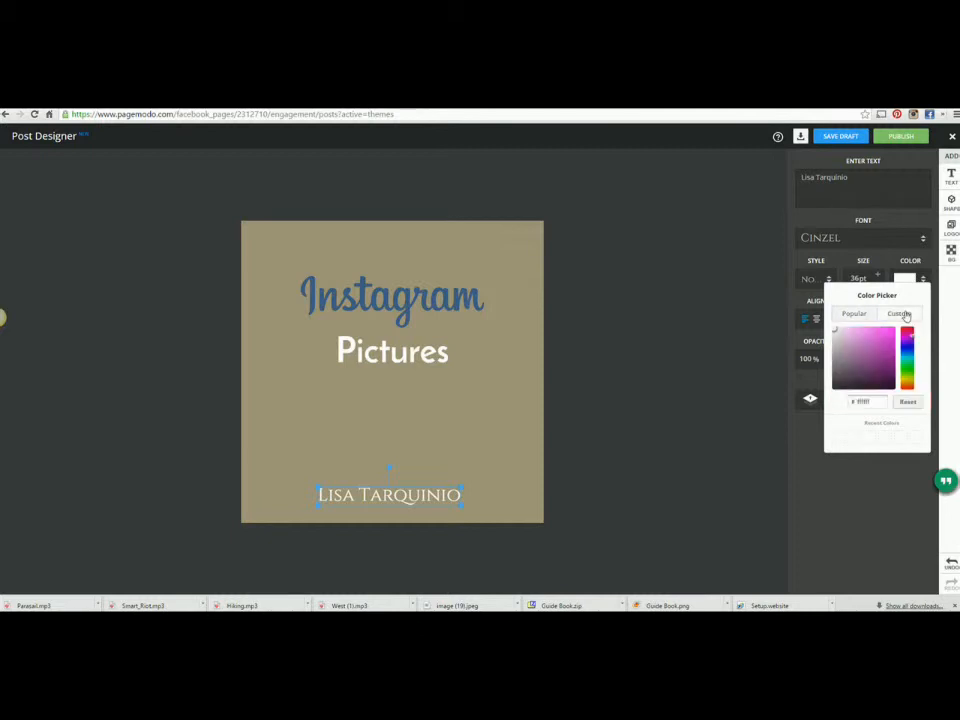
pyautogui.click(837, 502)
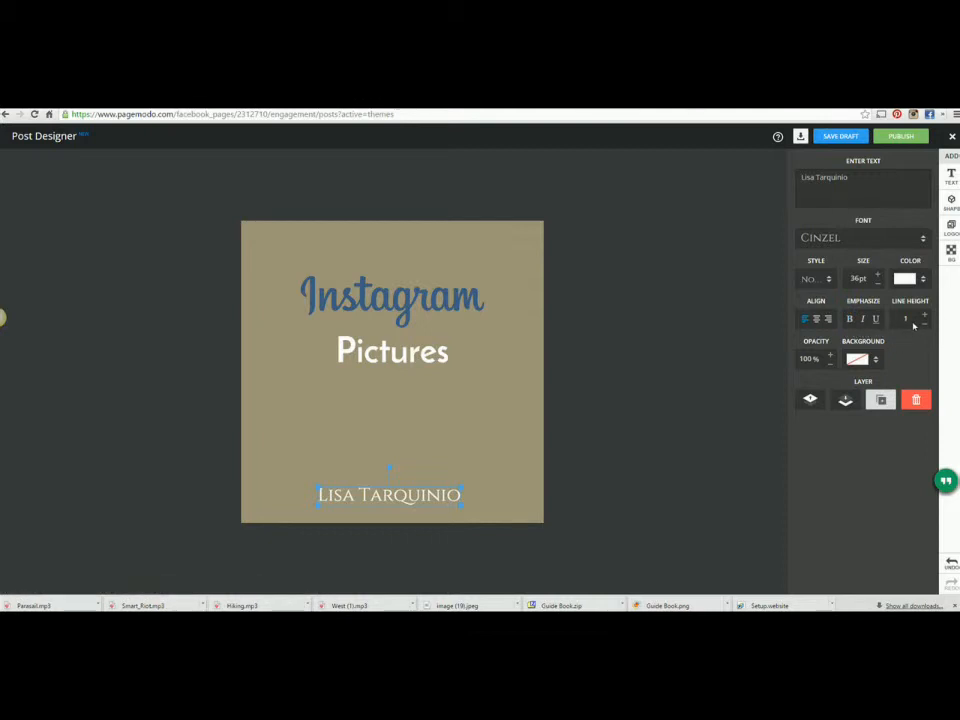
# Step: Raise the signature's line height, then bring it back down to 1
pyautogui.click(925, 316)
pyautogui.click(925, 316)
pyautogui.click(925, 316)
pyautogui.click(925, 316)
pyautogui.click(925, 316)
pyautogui.click(925, 317)
pyautogui.click(925, 326)
pyautogui.click(925, 326)
pyautogui.click(925, 326)
pyautogui.click(925, 326)
pyautogui.click(925, 326)
pyautogui.click(925, 326)
pyautogui.click(925, 326)
pyautogui.click(925, 326)
# Step: Try a red background behind the signature, then set it back to transparent and deselect
pyautogui.click(877, 366)
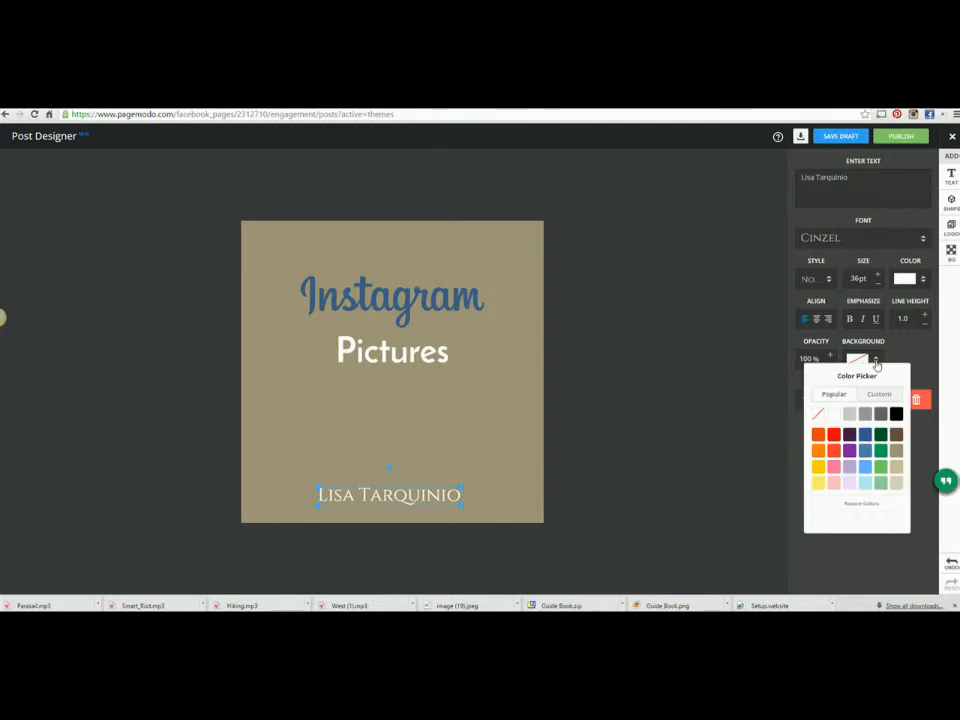
pyautogui.click(834, 436)
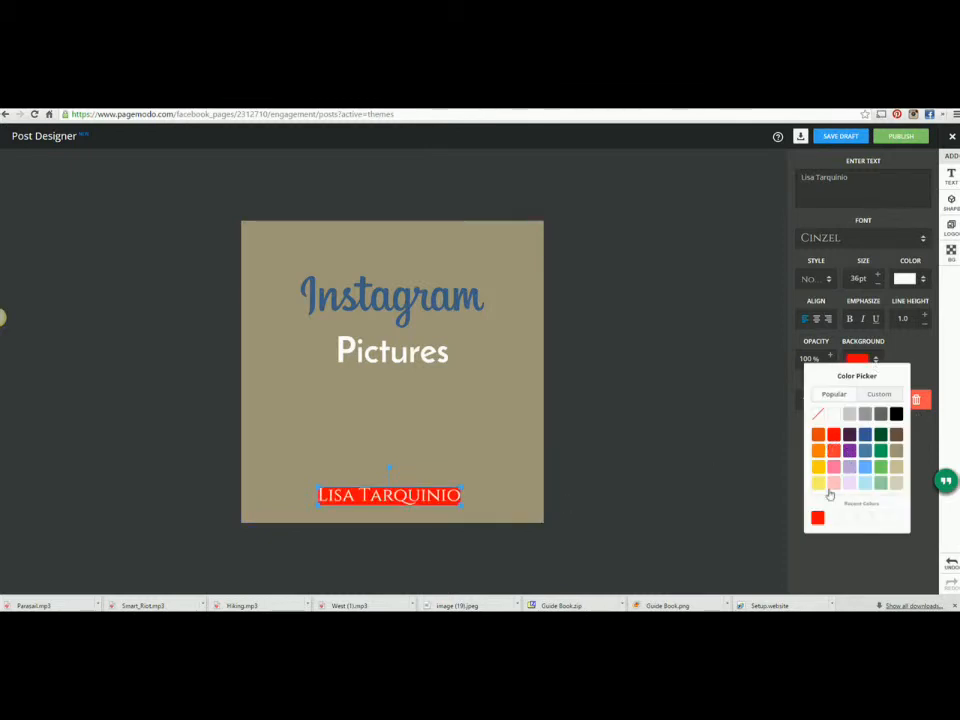
pyautogui.click(818, 413)
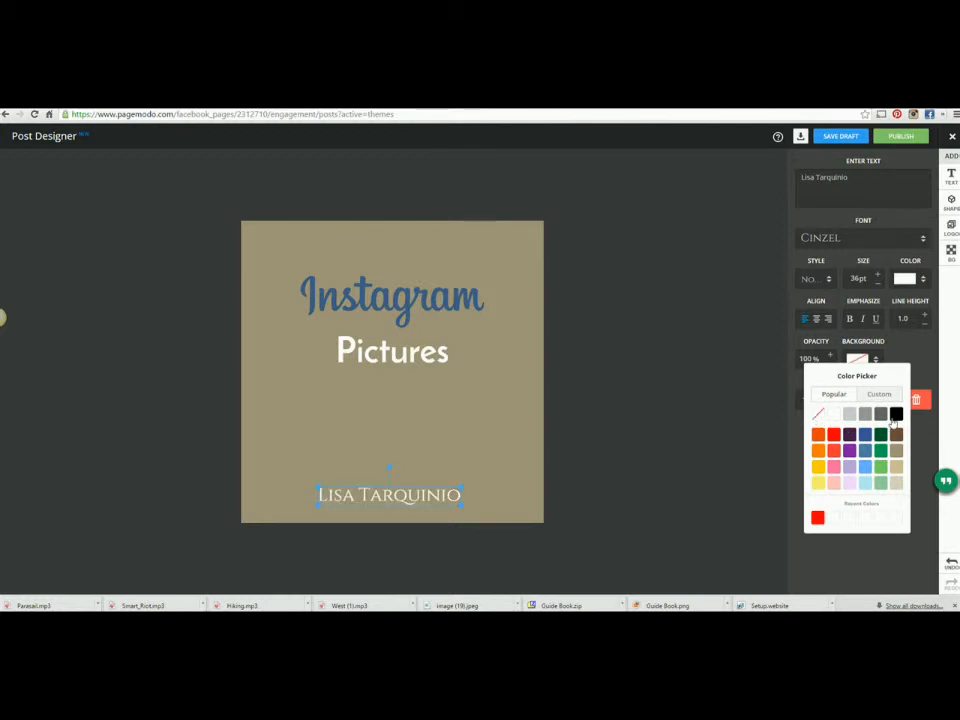
pyautogui.click(504, 396)
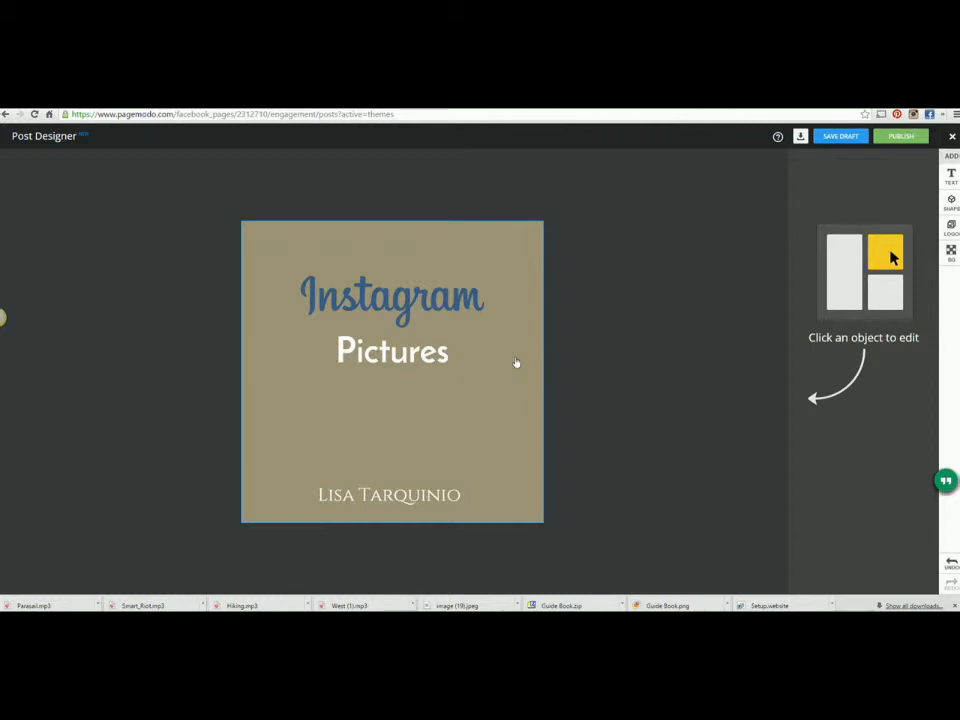
# Step: Replace the post background with the first photo from a 'beach' search
pyautogui.click(516, 362)
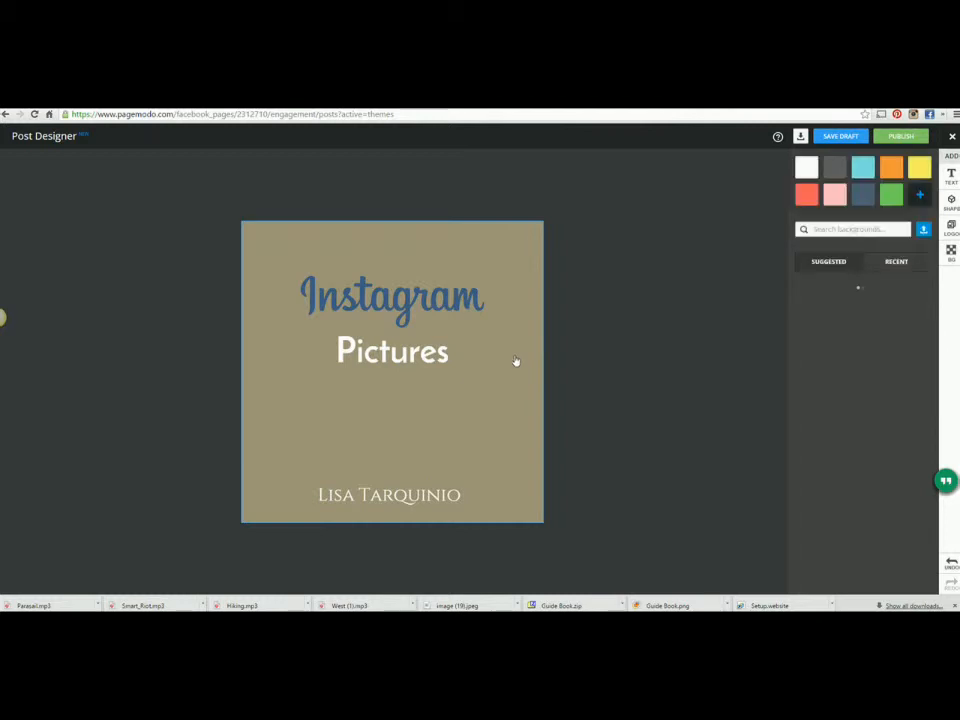
pyautogui.click(860, 229)
pyautogui.write('beach')
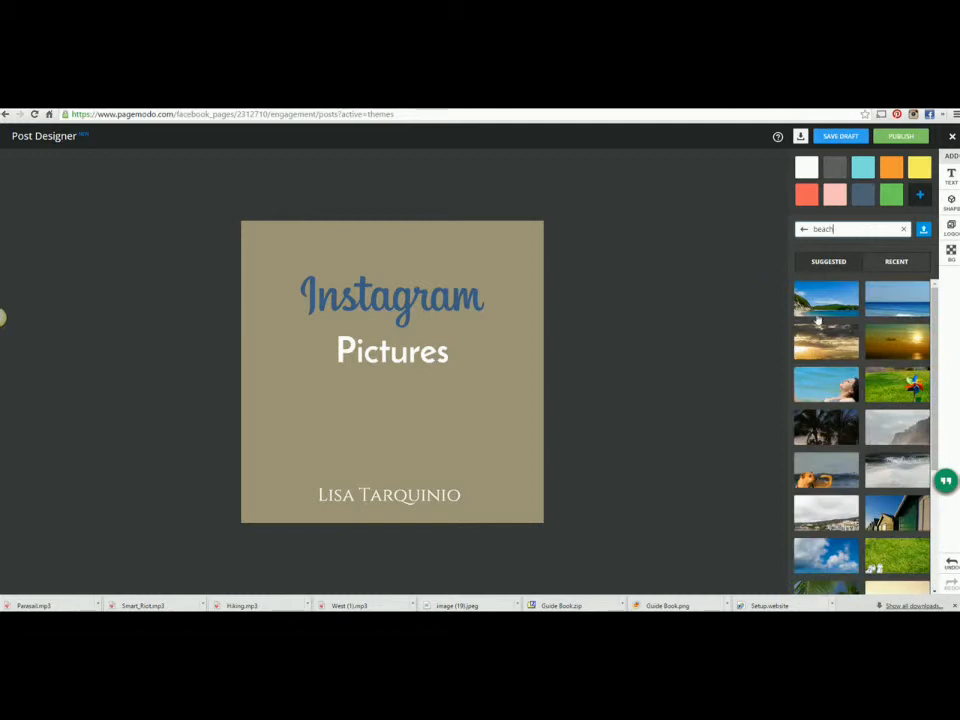
pyautogui.click(820, 305)
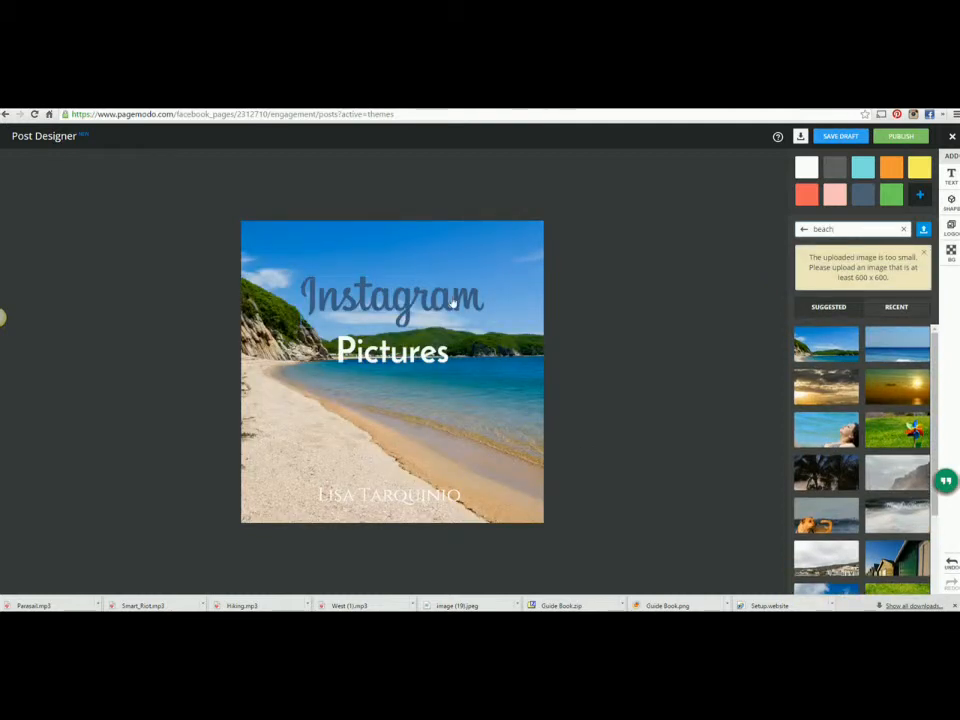
# Step: Color the Instagram heading a custom vivid pink and nudge the Pictures text up slightly
pyautogui.click(374, 305)
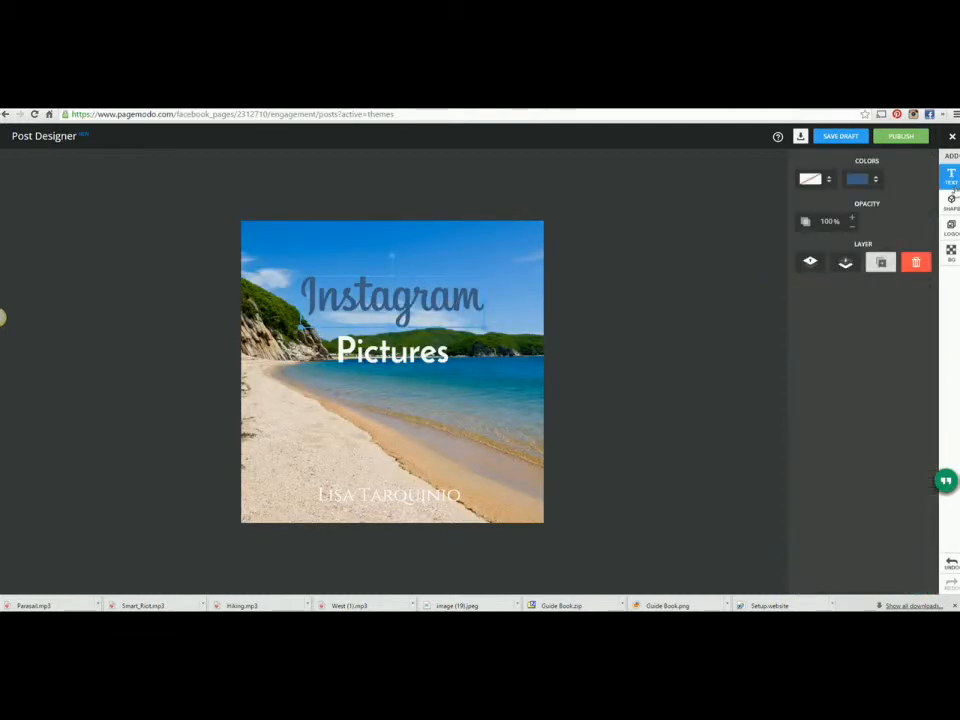
pyautogui.click(876, 182)
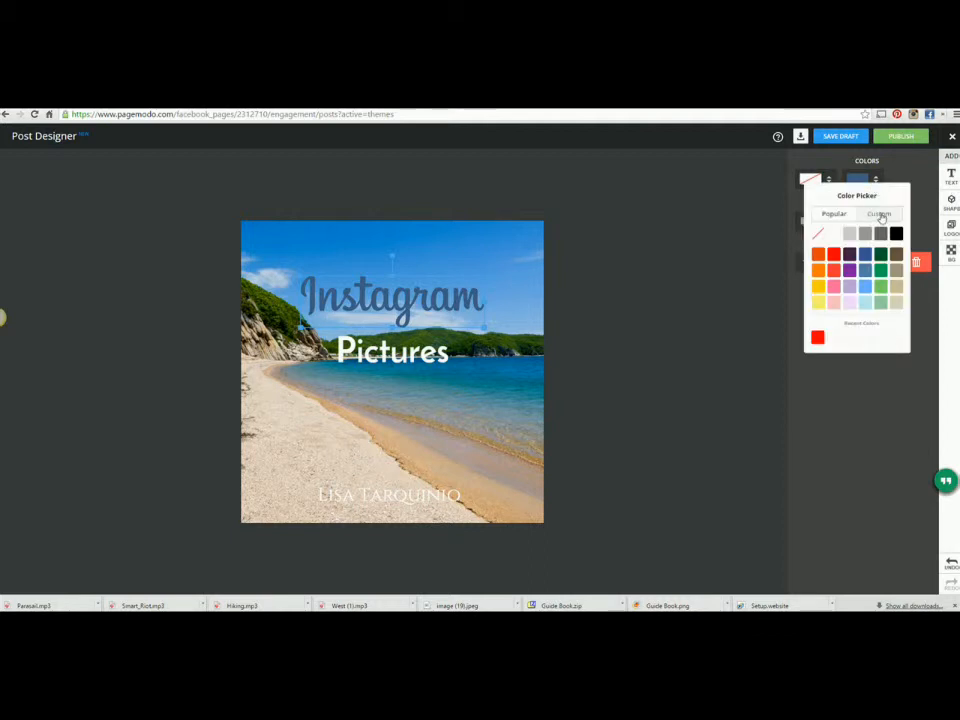
pyautogui.click(879, 213)
pyautogui.moveTo(892, 245); pyautogui.dragTo(892, 229)
pyautogui.click(846, 257)
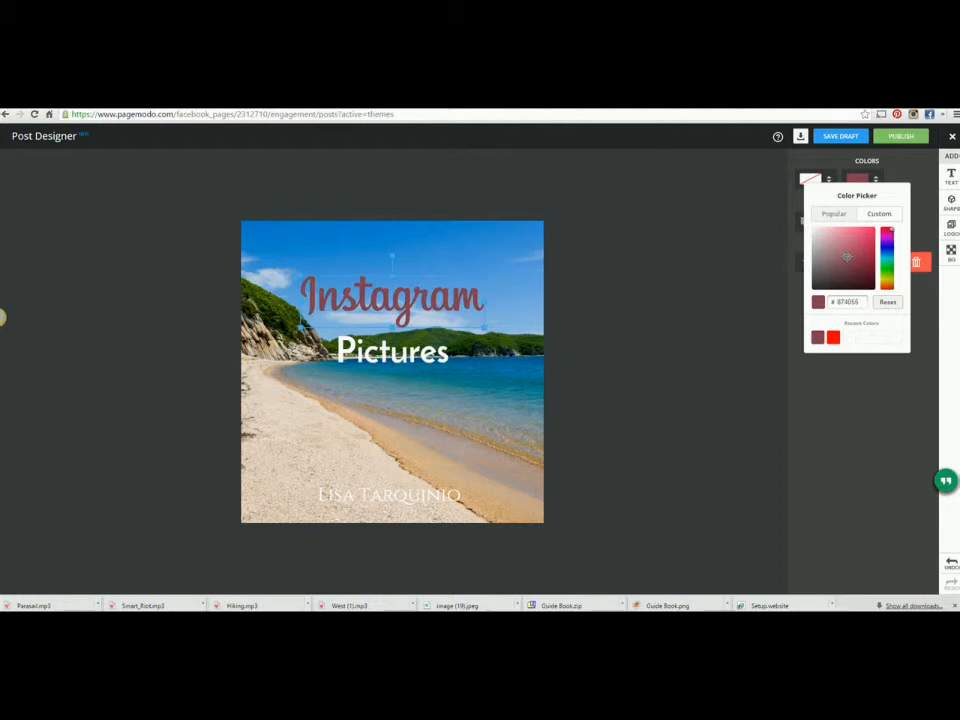
pyautogui.moveTo(846, 257); pyautogui.dragTo(869, 235)
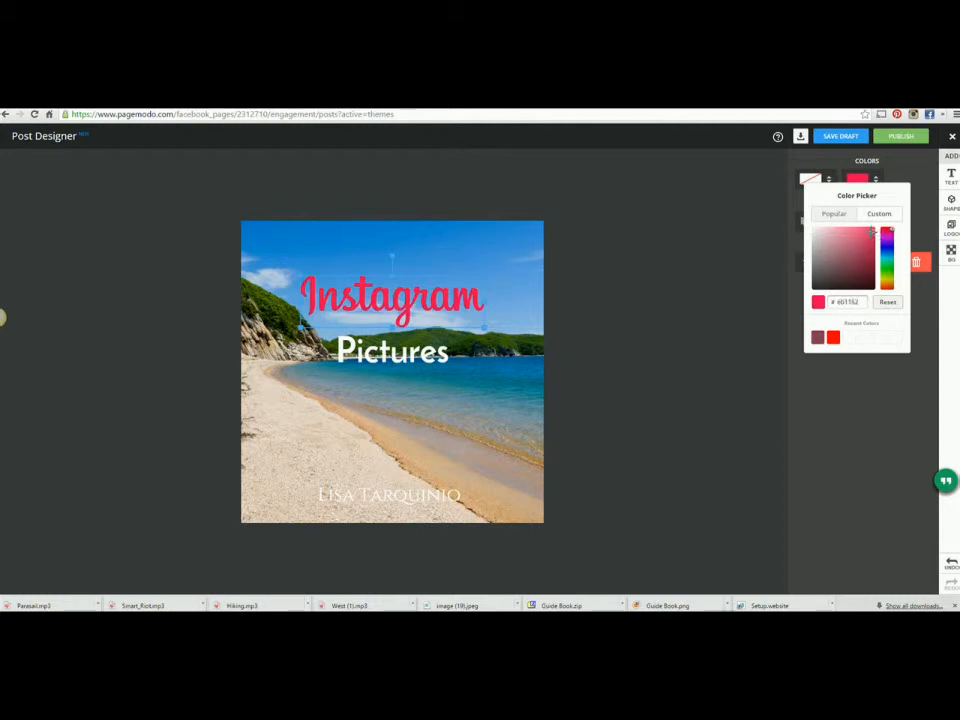
pyautogui.click(870, 232)
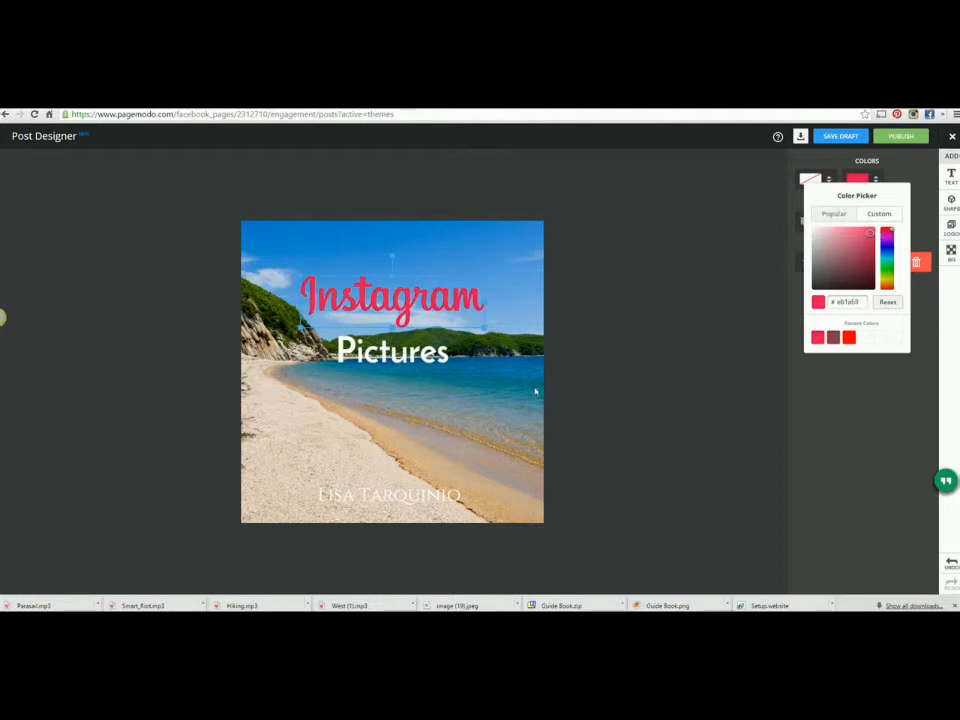
pyautogui.click(390, 350)
pyautogui.moveTo(390, 350); pyautogui.dragTo(390, 341)
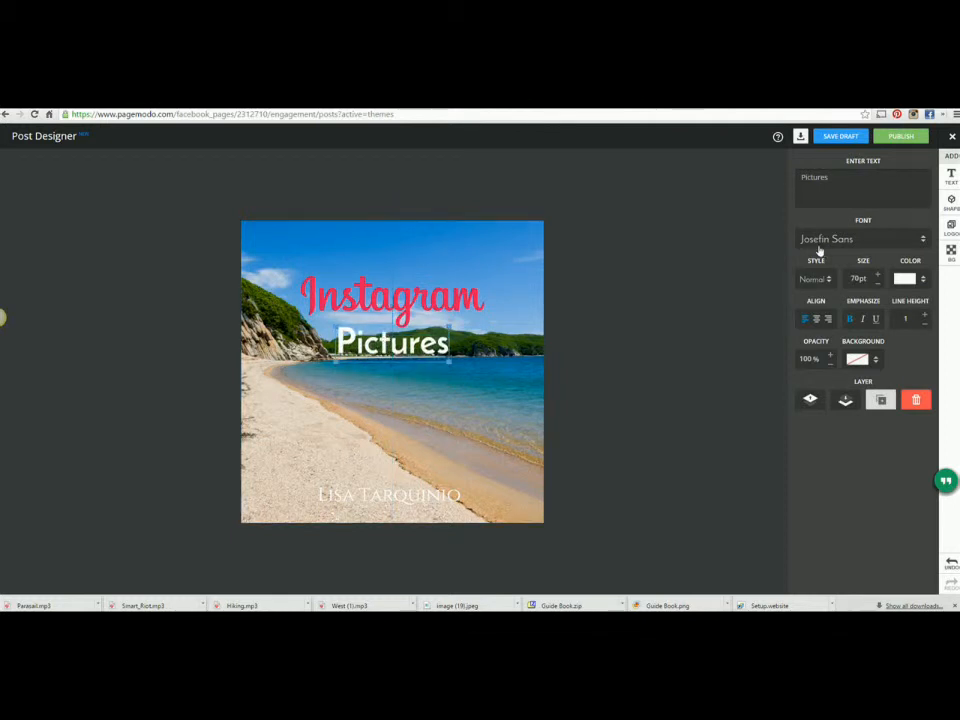
# Step: Add the round Instagram icon from an 'inst' shapes search, placed left of the heading
pyautogui.click(950, 202)
pyautogui.click(853, 160)
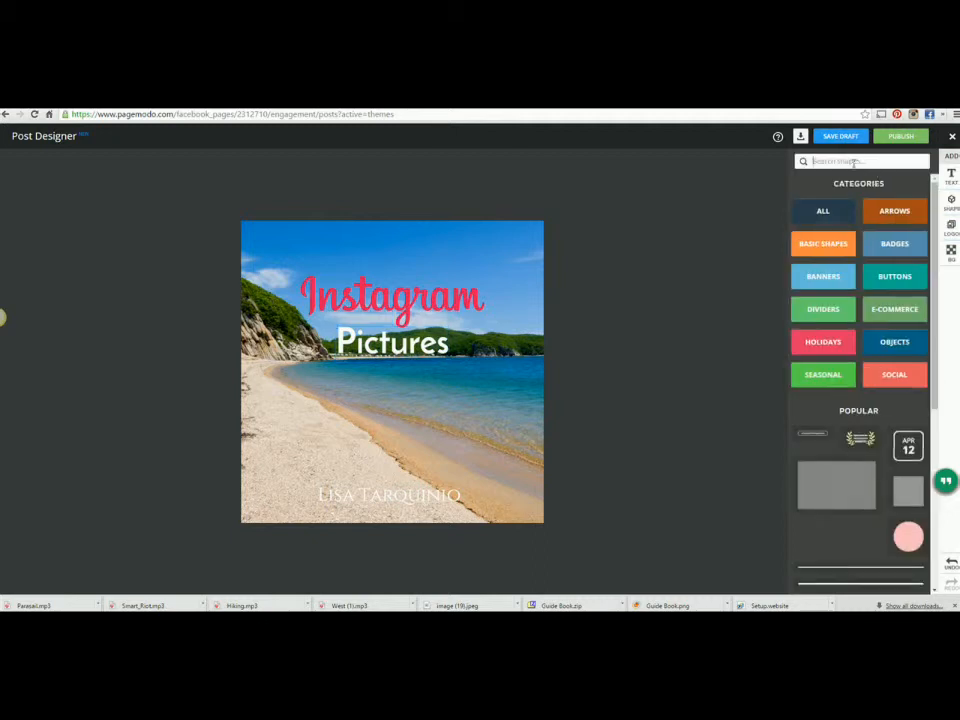
pyautogui.write('inst')
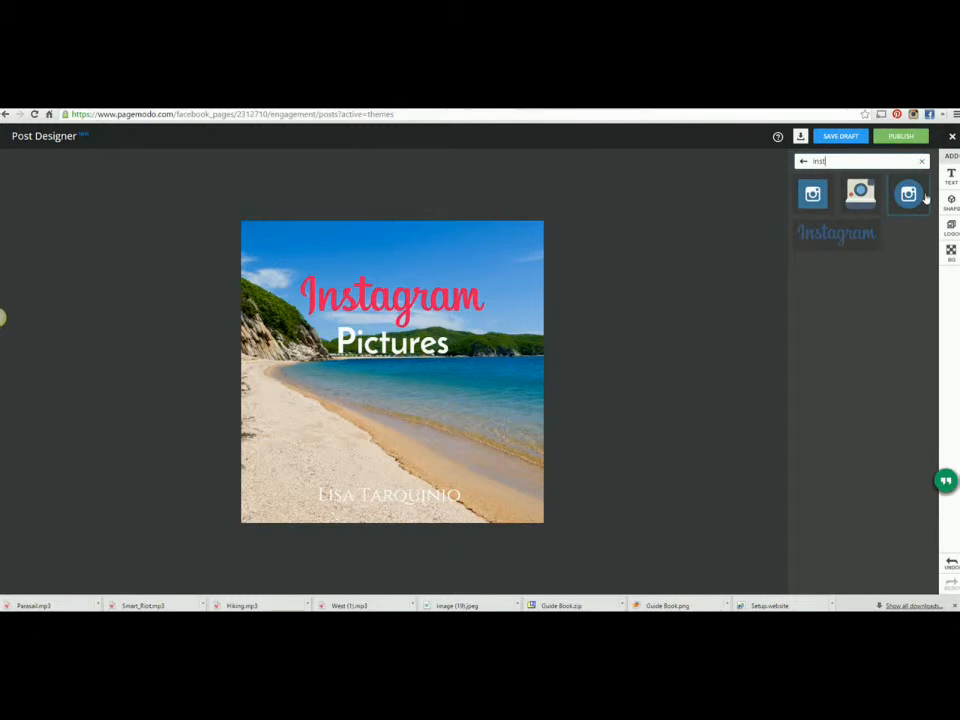
pyautogui.click(909, 196)
pyautogui.moveTo(391, 373); pyautogui.dragTo(275, 304)
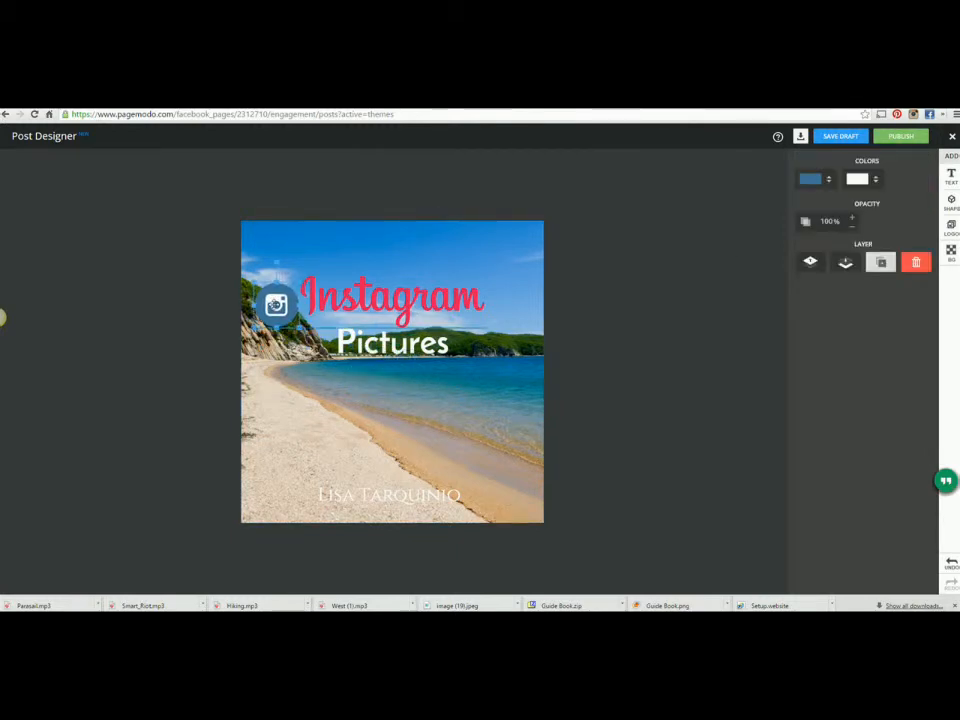
pyautogui.click(275, 304)
pyautogui.click(399, 494)
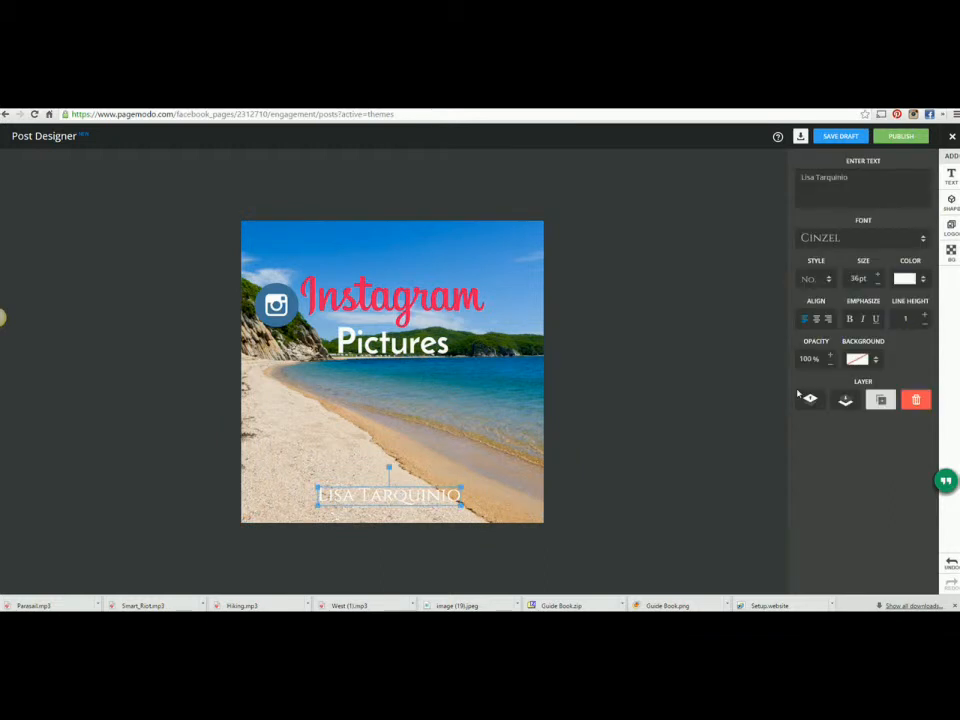
pyautogui.click(925, 284)
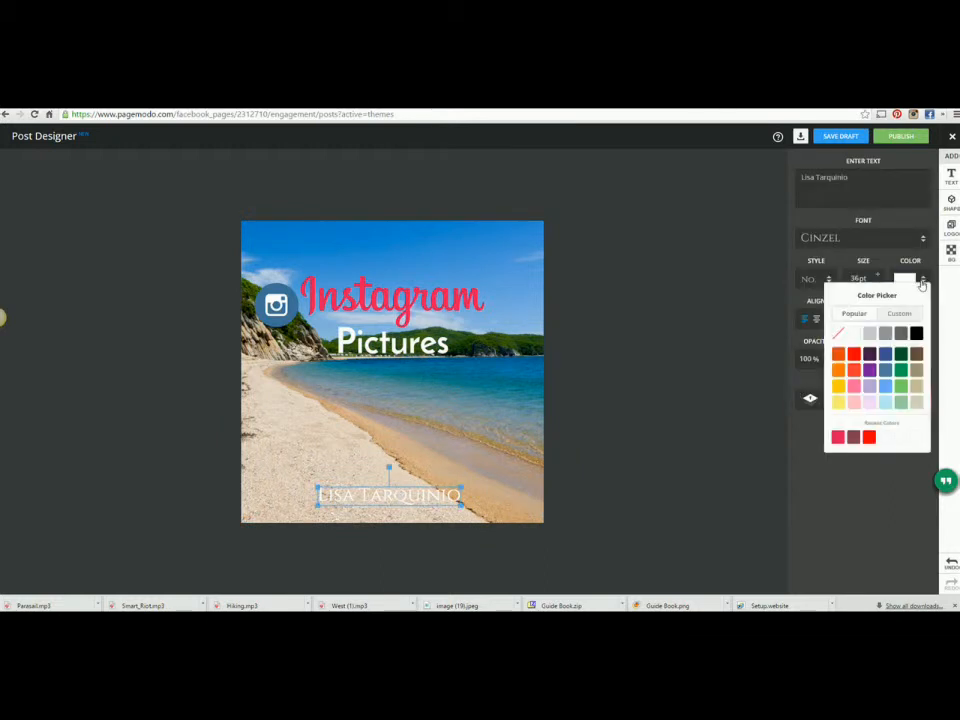
pyautogui.click(886, 369)
pyautogui.click(699, 435)
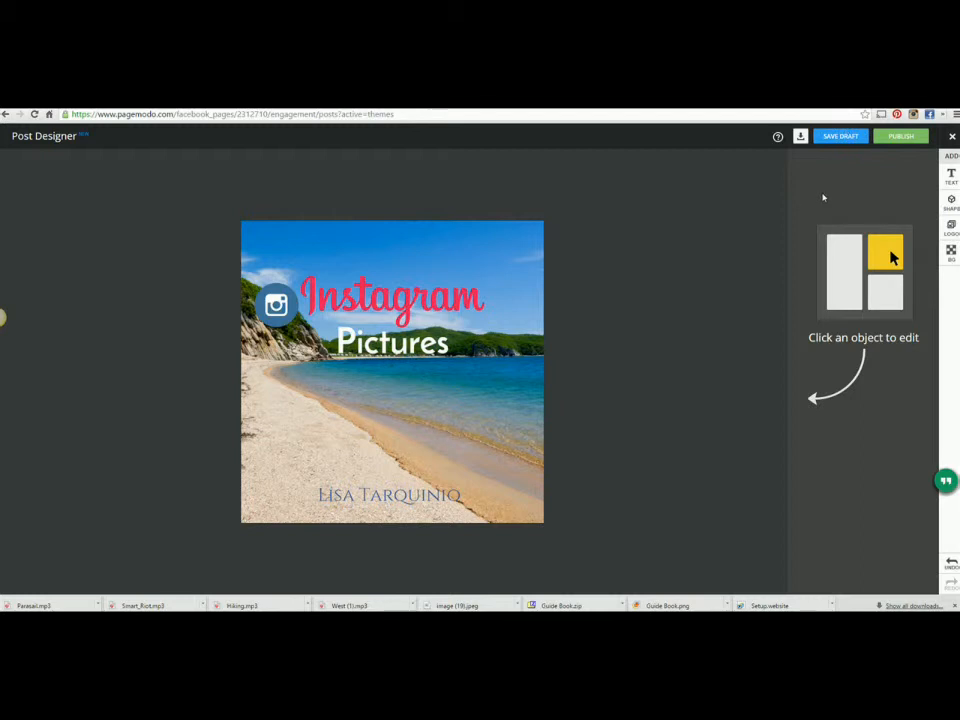
# Step: Download the finished post as an image file
pyautogui.click(800, 139)
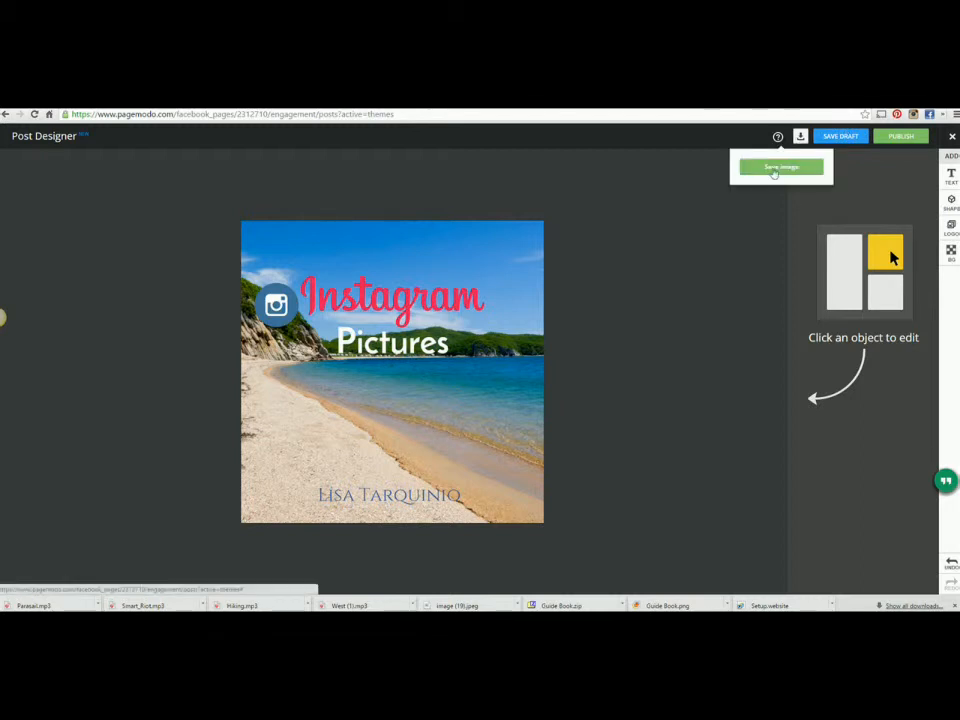
pyautogui.click(775, 168)
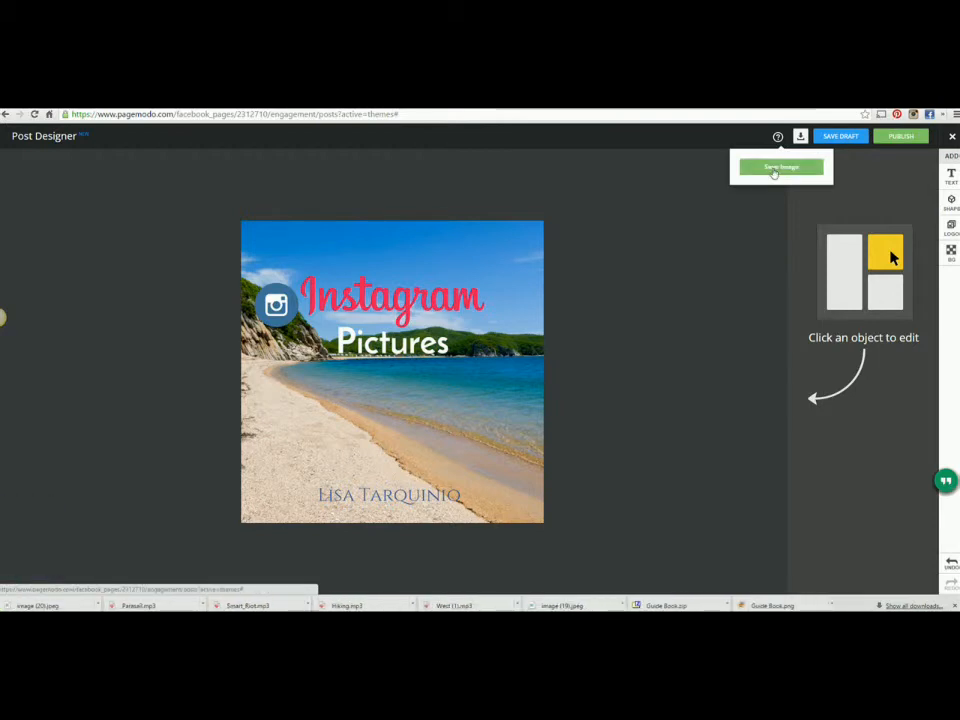
pyautogui.click(889, 170)
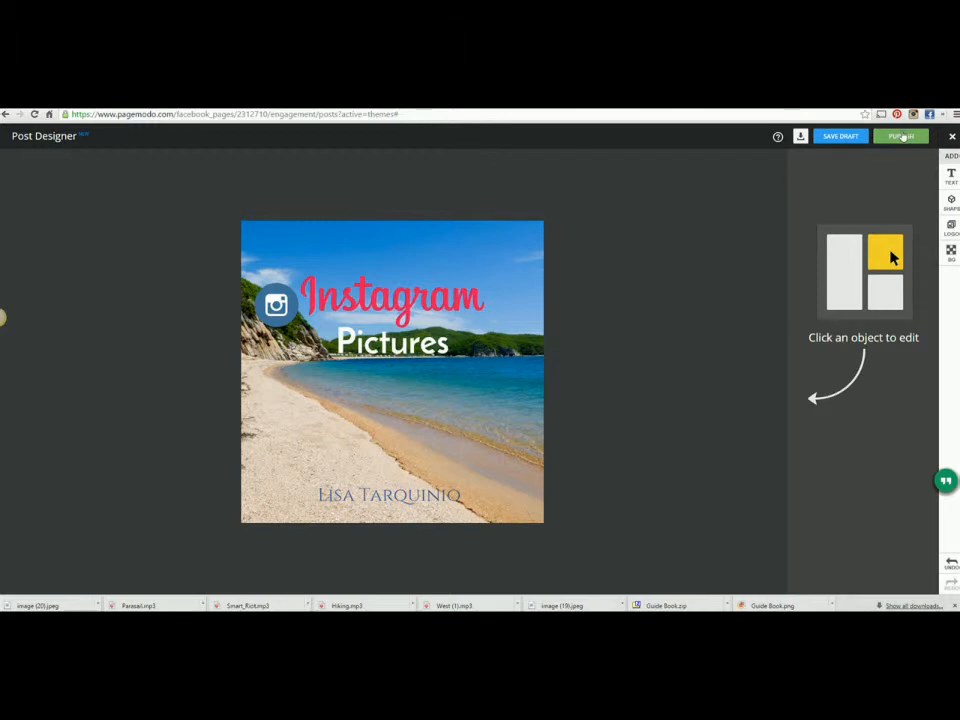
pyautogui.click(901, 136)
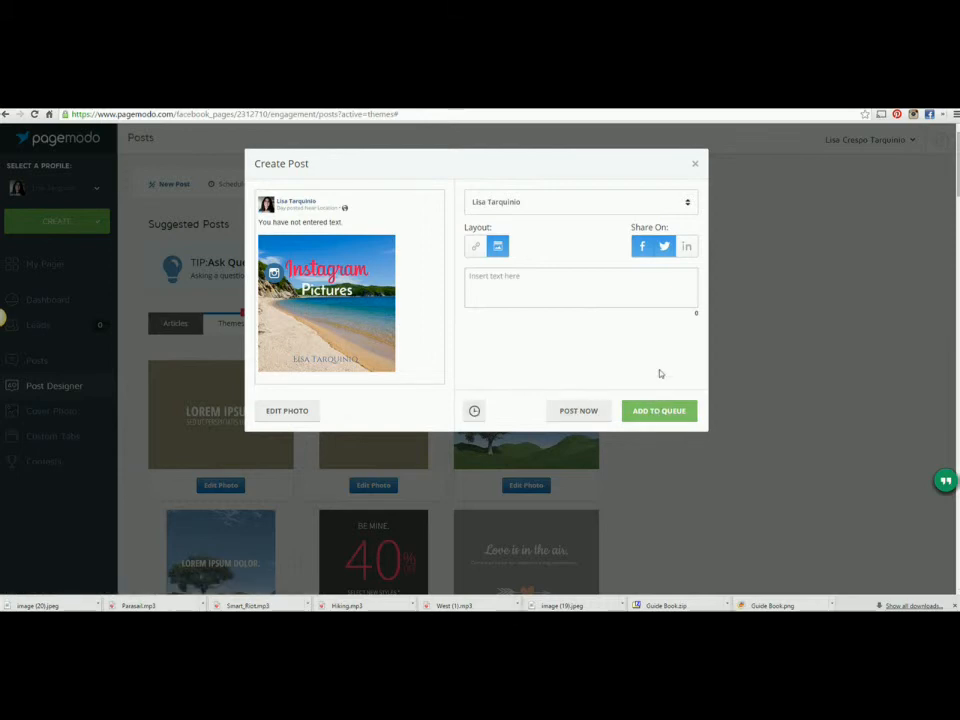
pyautogui.click(473, 414)
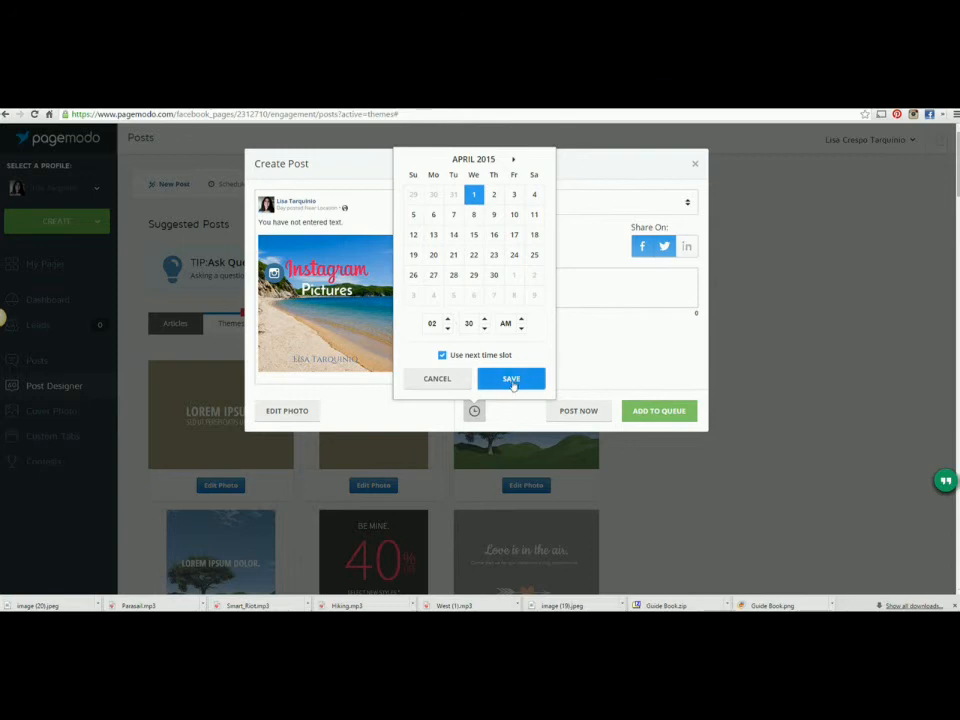
pyautogui.click(601, 358)
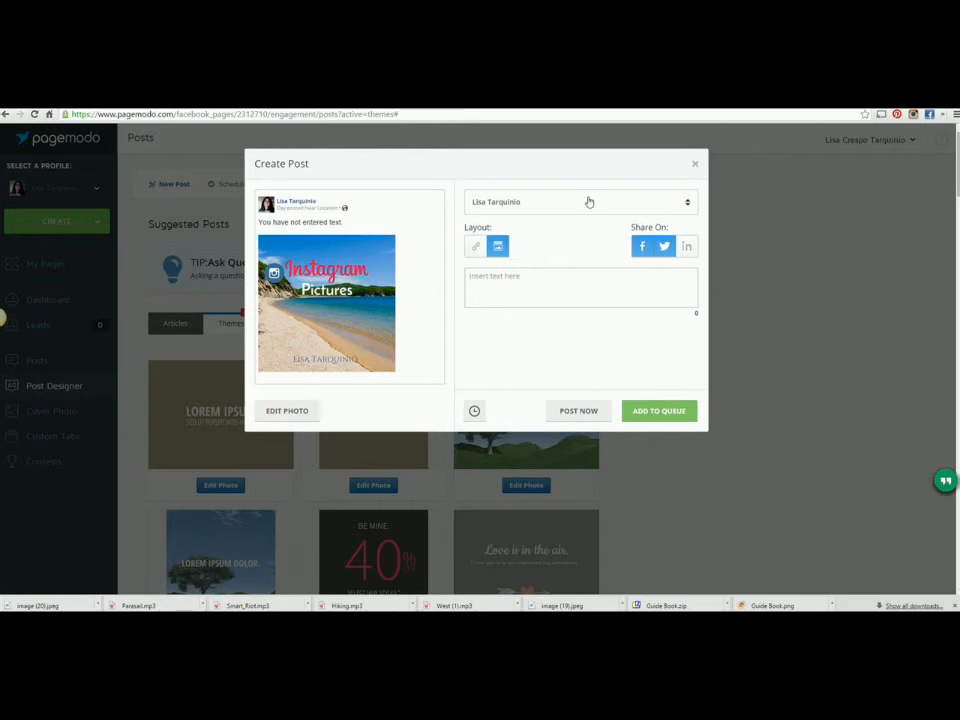
pyautogui.click(286, 418)
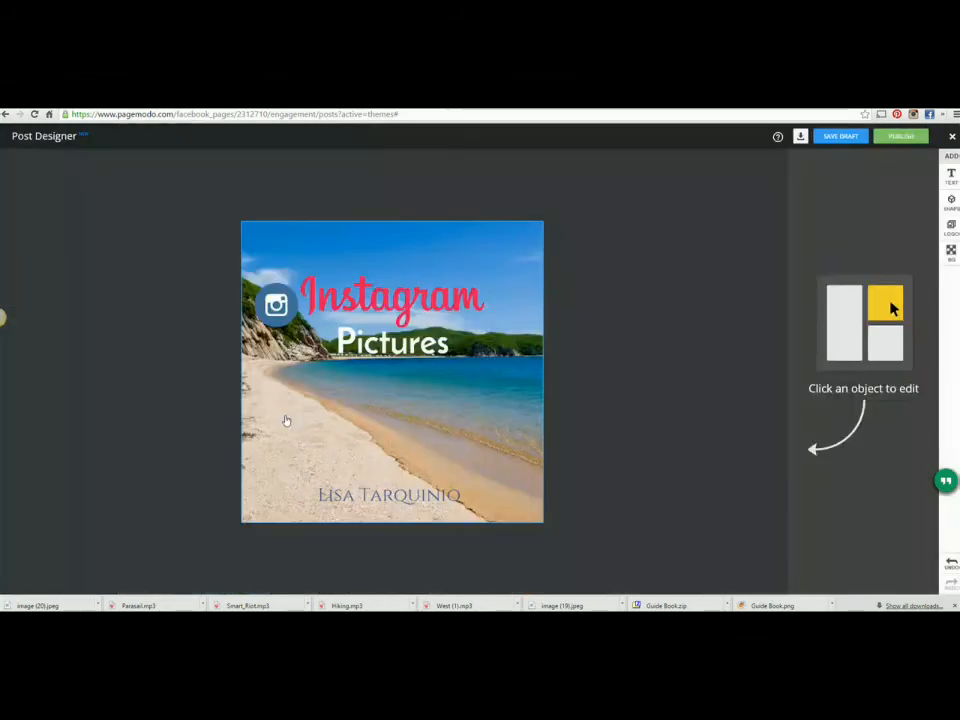
# Step: Save the beach post as a draft and view it under Your Designs on the Posts page
pyautogui.click(830, 146)
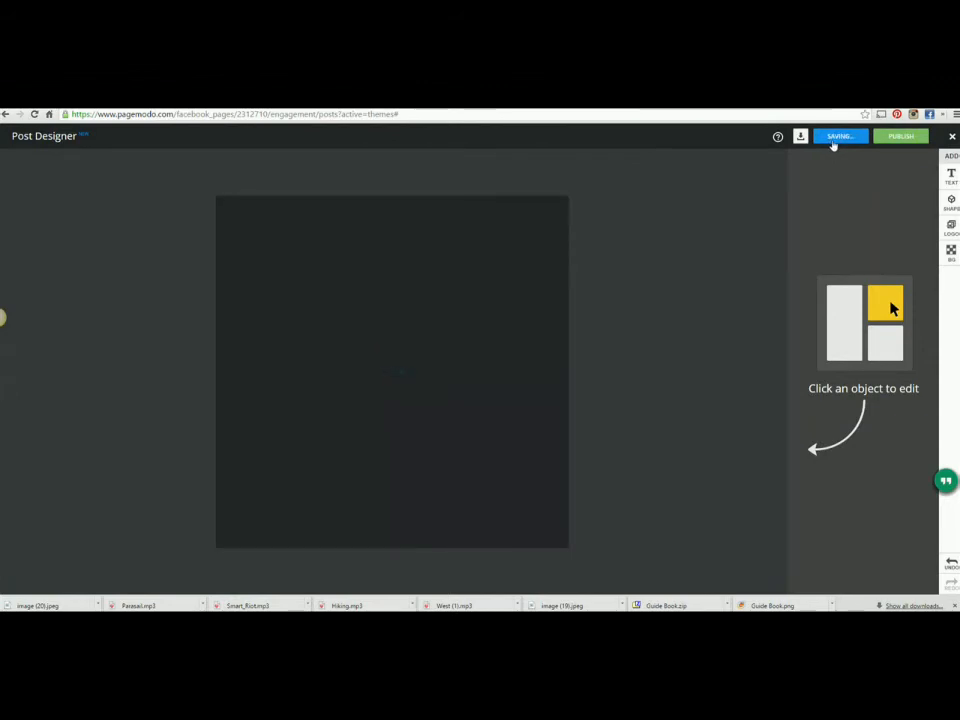
pyautogui.click(951, 139)
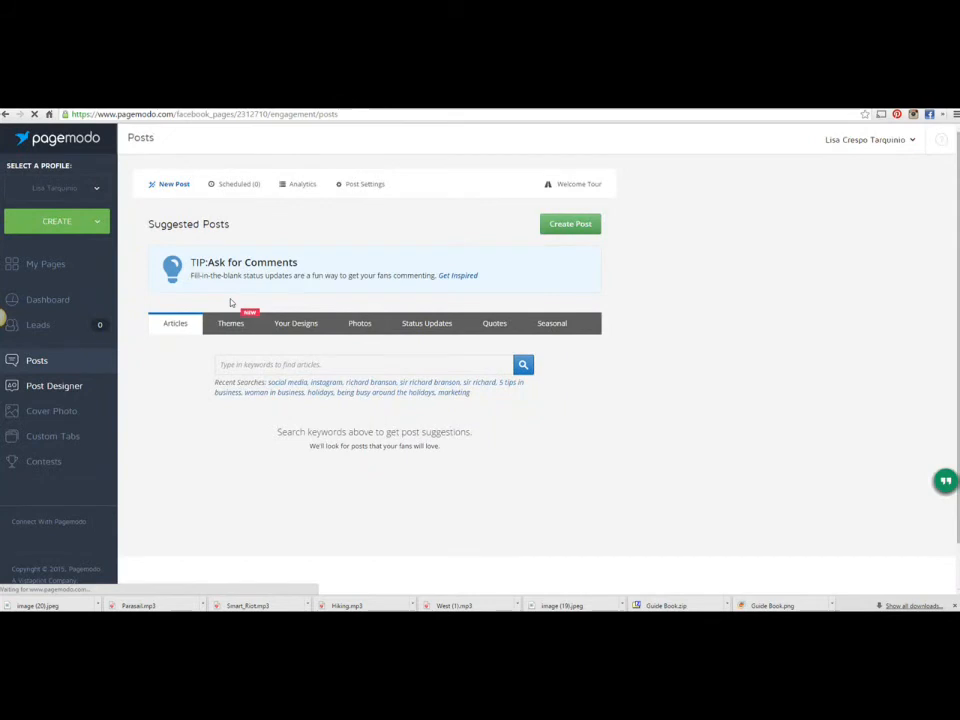
pyautogui.click(292, 324)
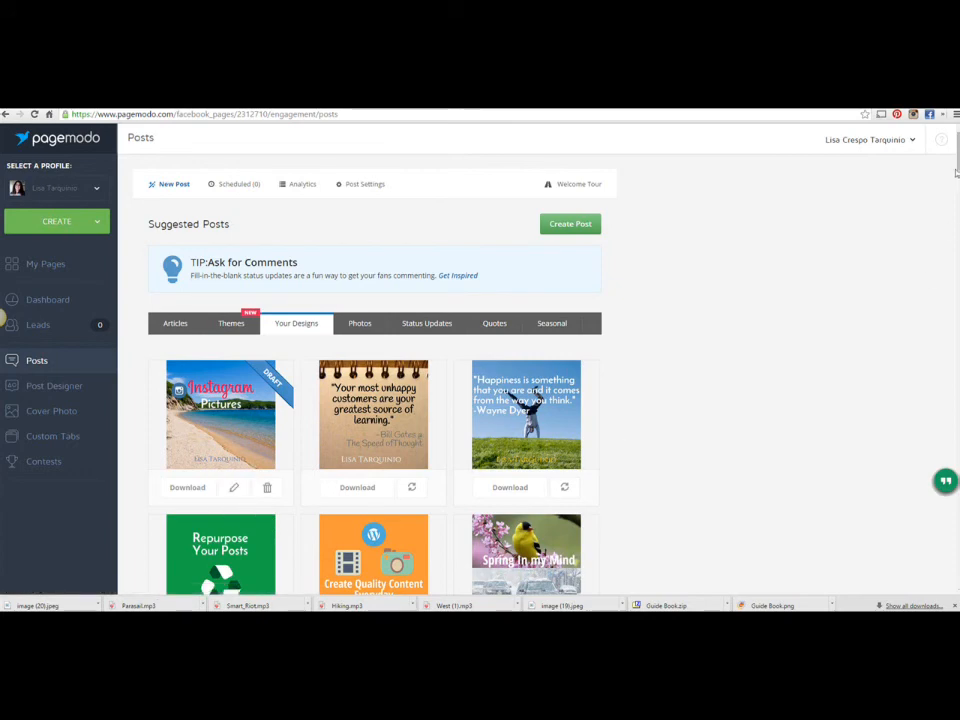
pyautogui.scroll(-3, 385, 211)
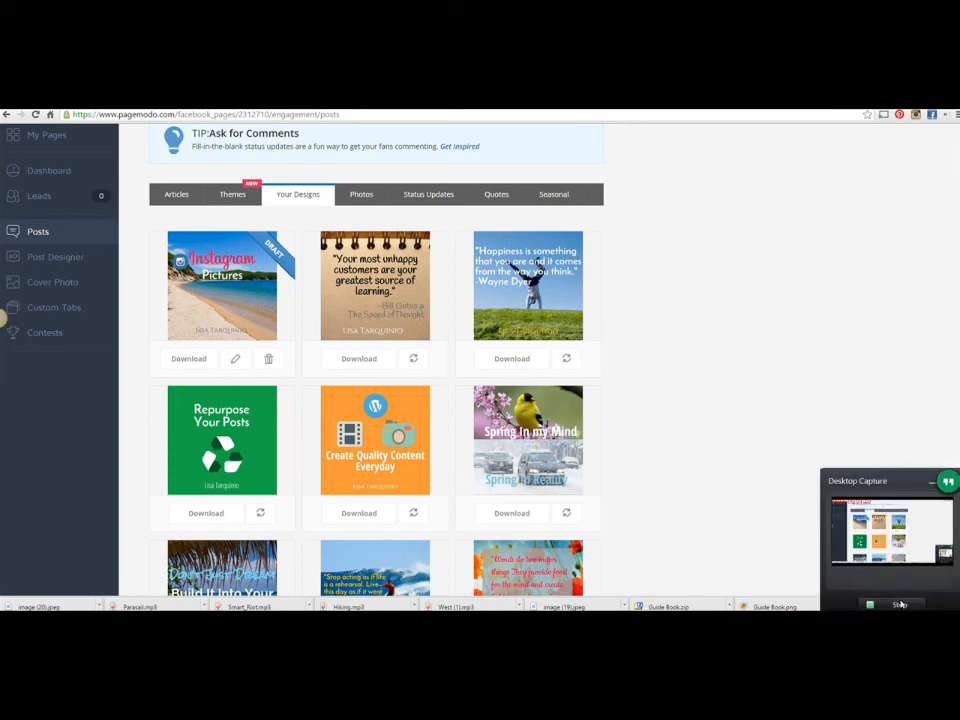
pyautogui.click(899, 604)
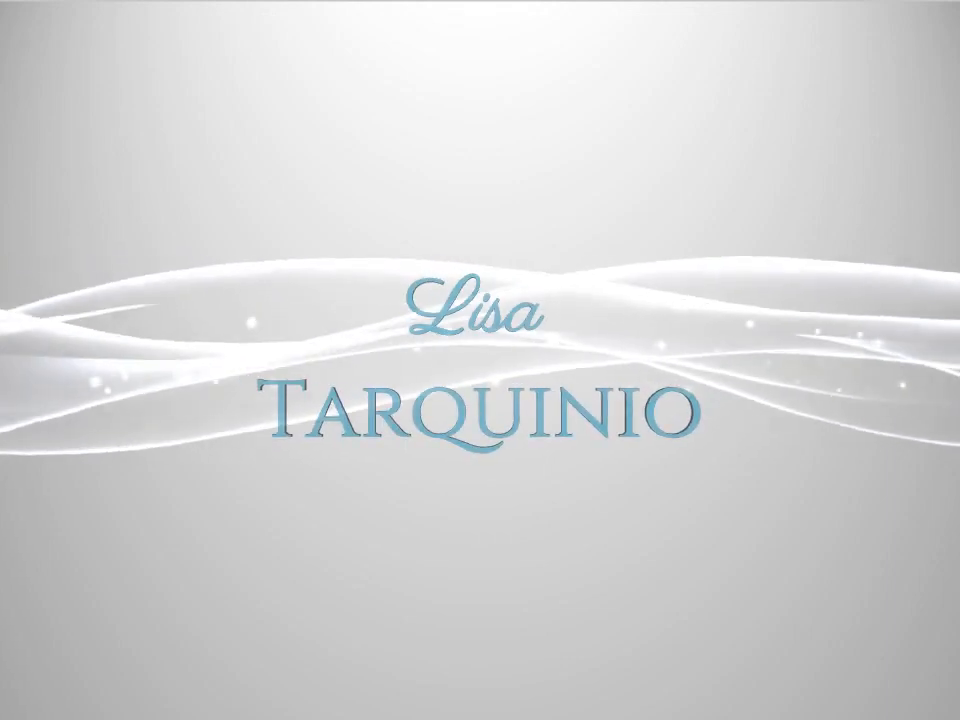